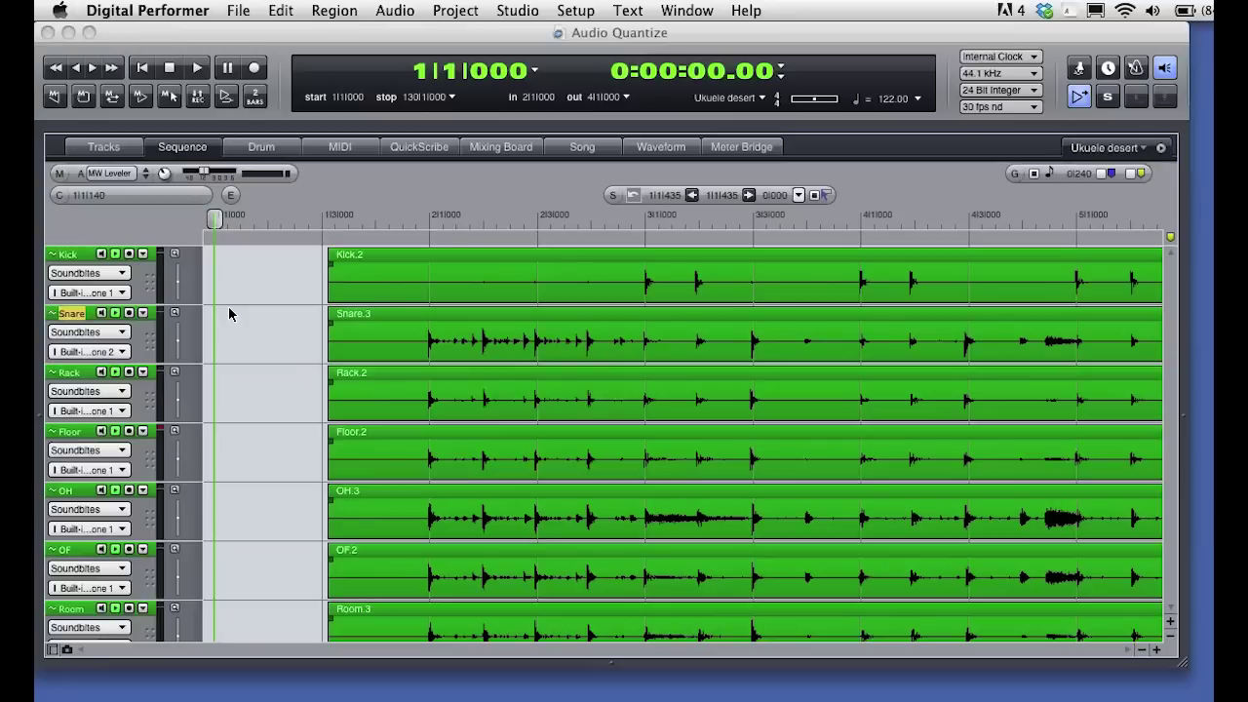
Turn on the metronome click and play the drum tracks to about bar 4, then stop.
click(263, 322)
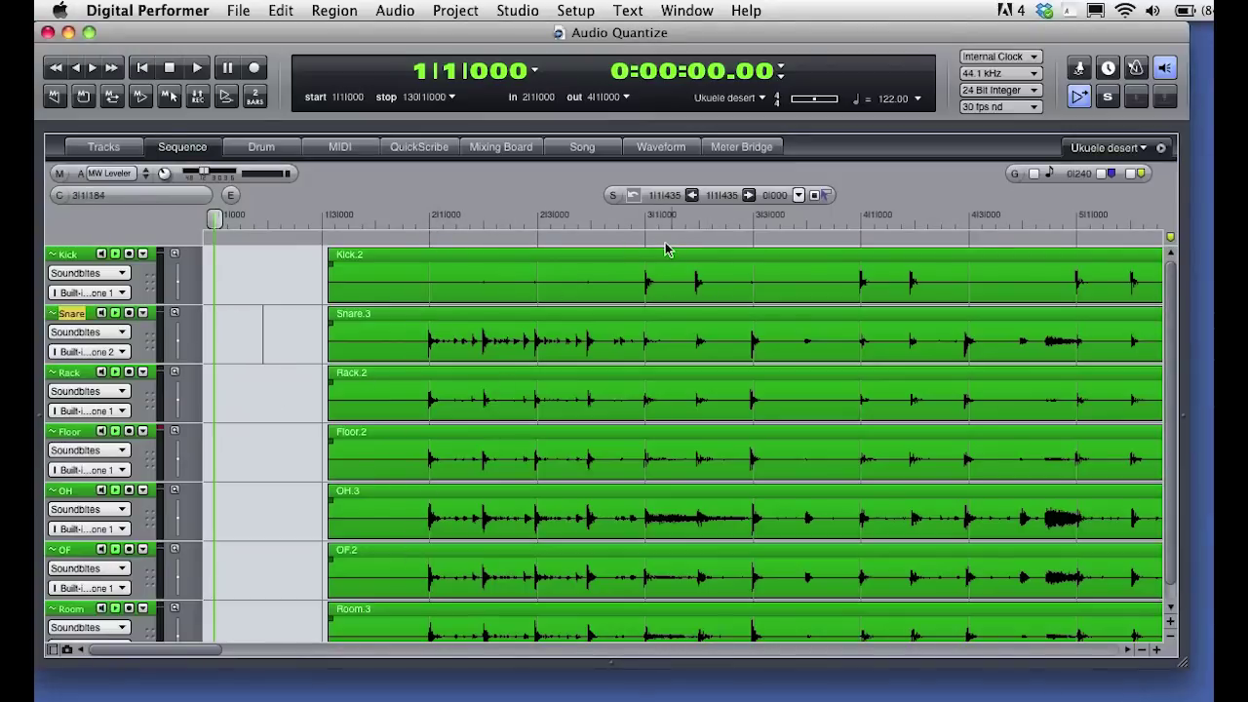
click(1137, 67)
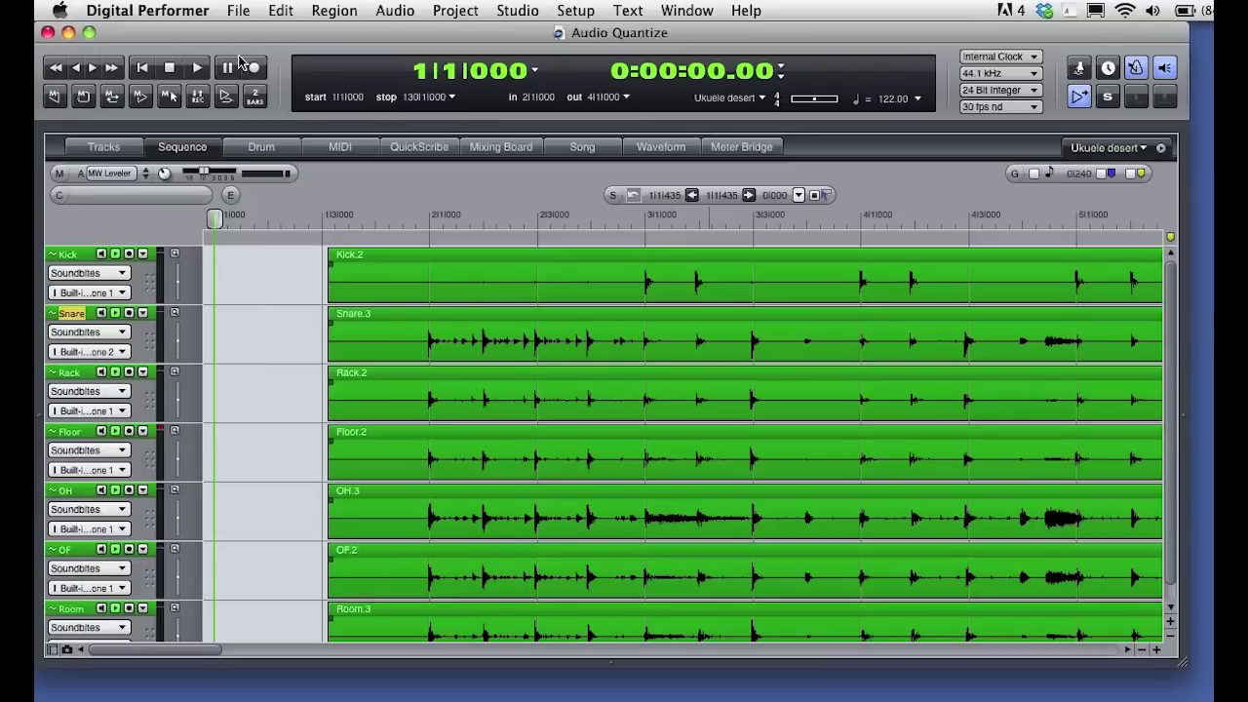
click(199, 68)
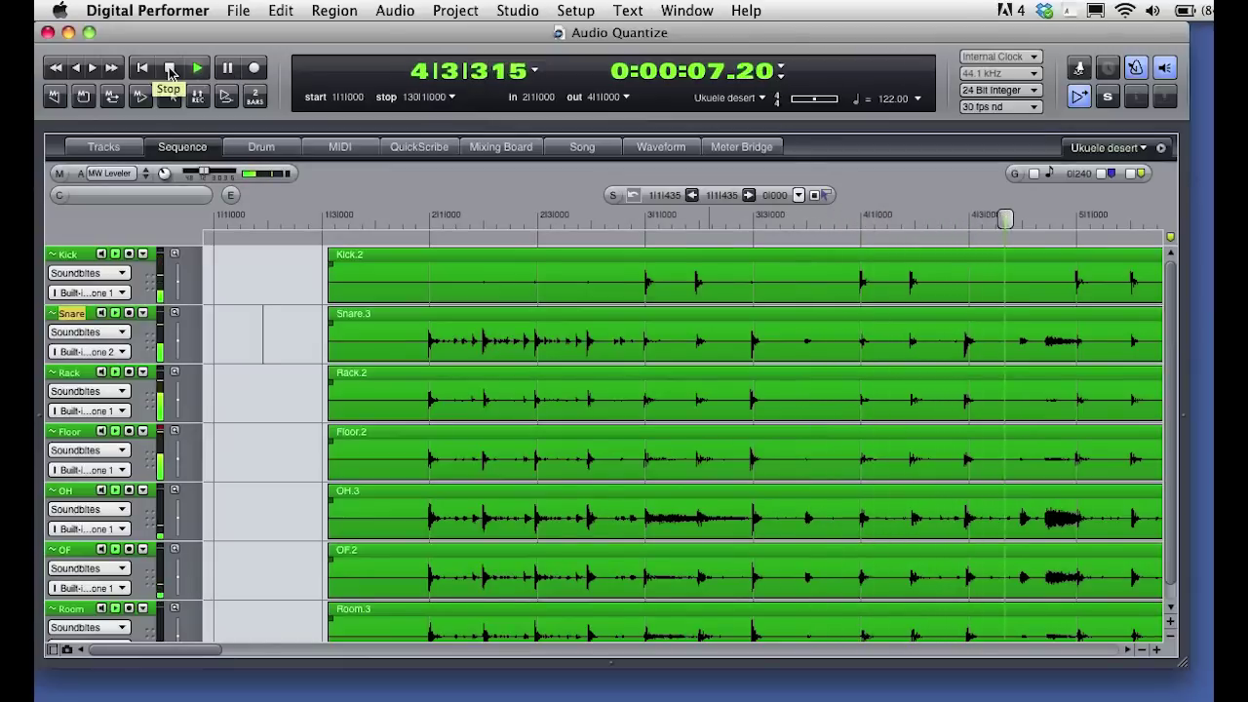
click(170, 68)
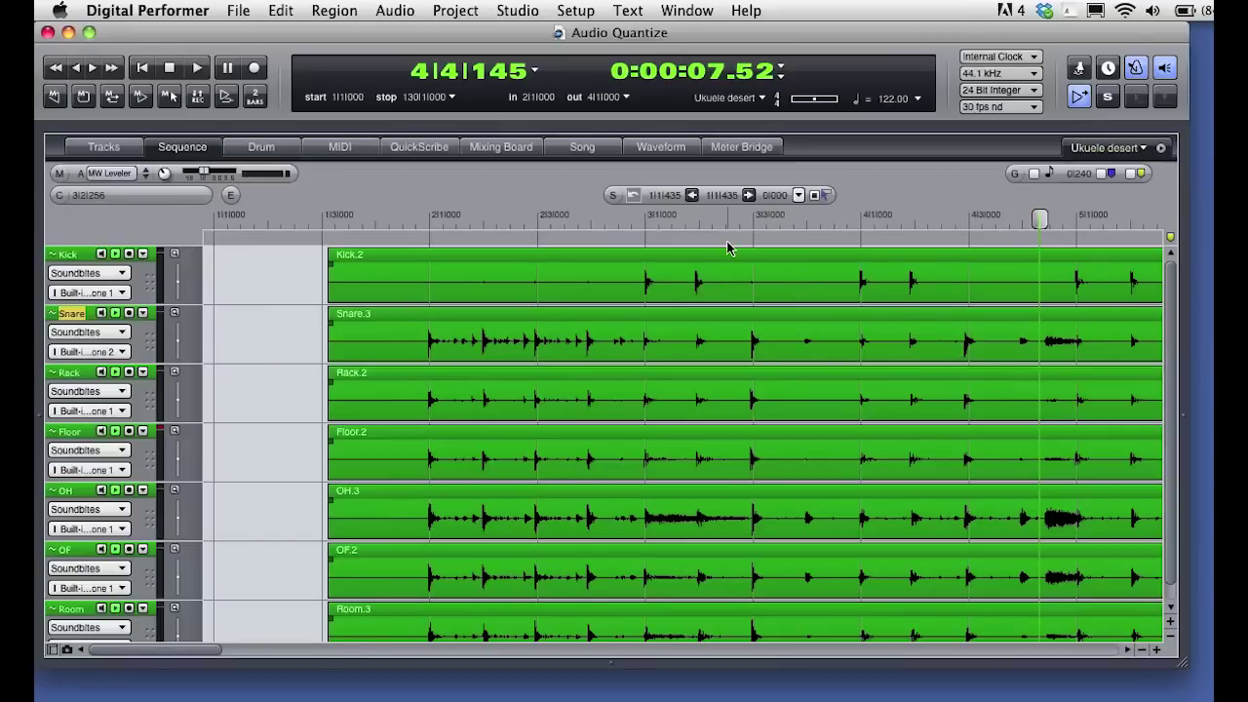
Zoom in on the kick hits around bar 3 and open Kick.2 in the Waveform Editor.
drag(604, 220, 767, 230)
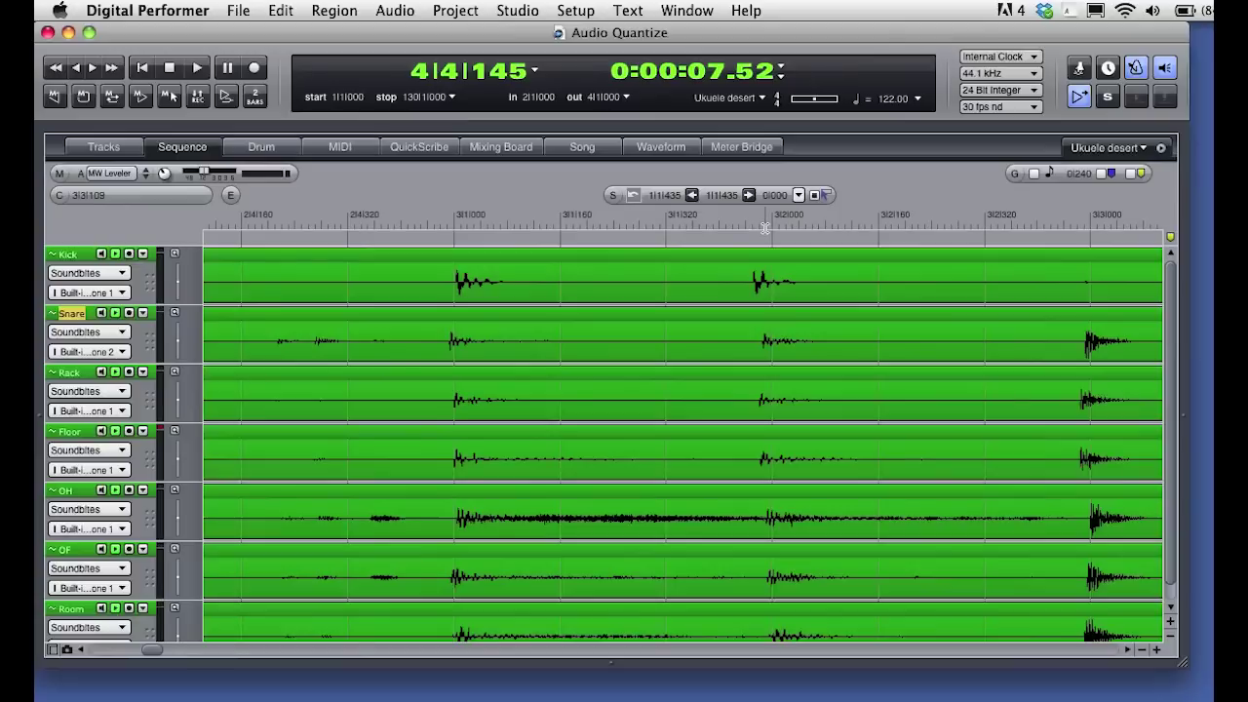
double_click(780, 283)
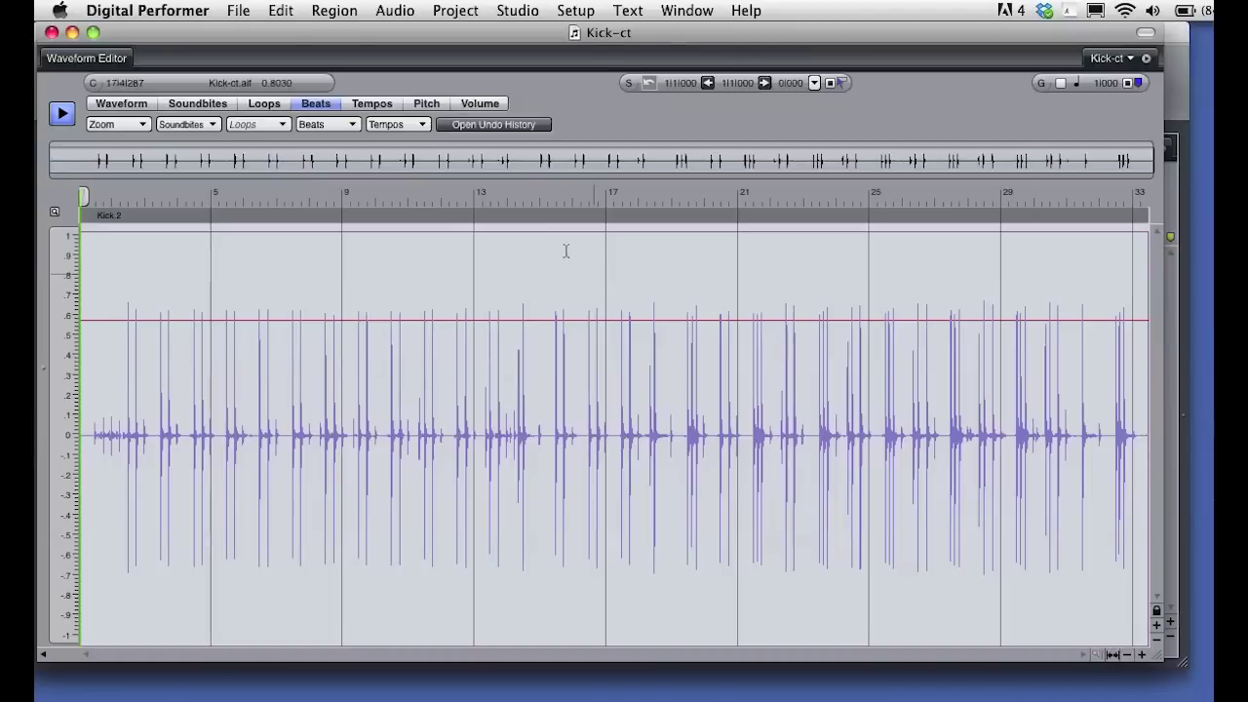
Select all of Kick.2, run Find Beats in Selection, and zoom into the first few bars.
key(super+a)
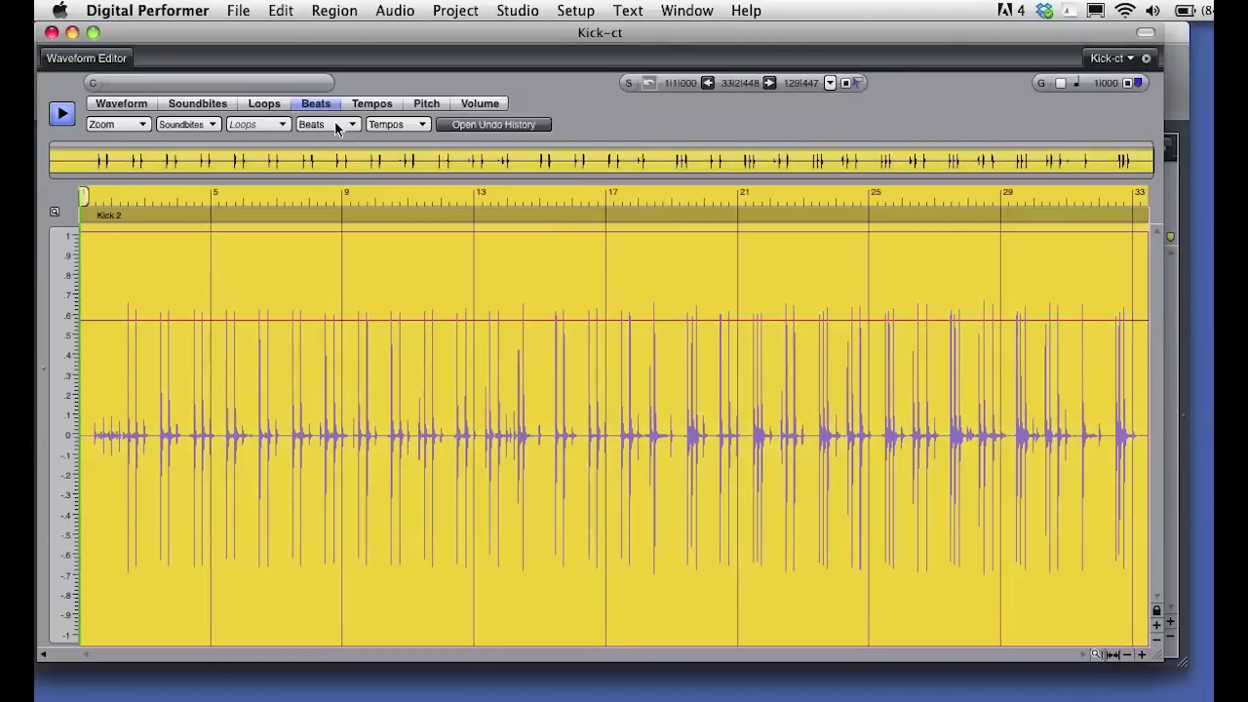
click(334, 121)
click(334, 121)
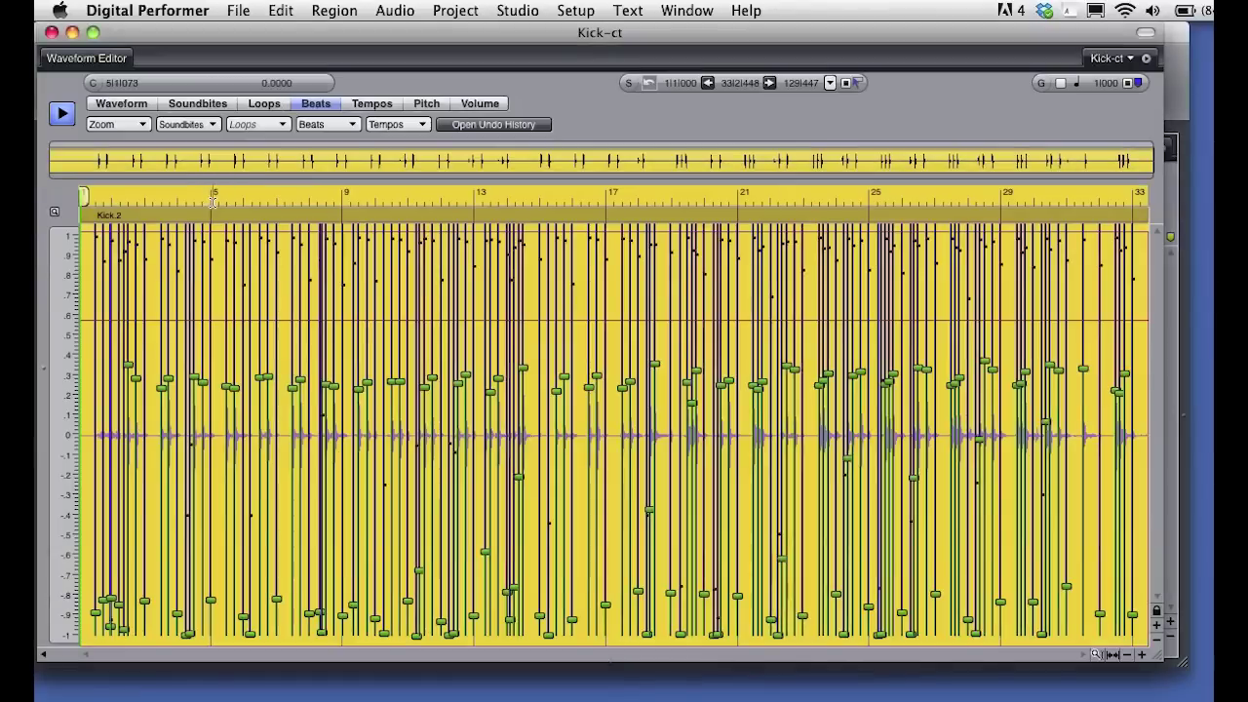
drag(234, 195, 86, 193)
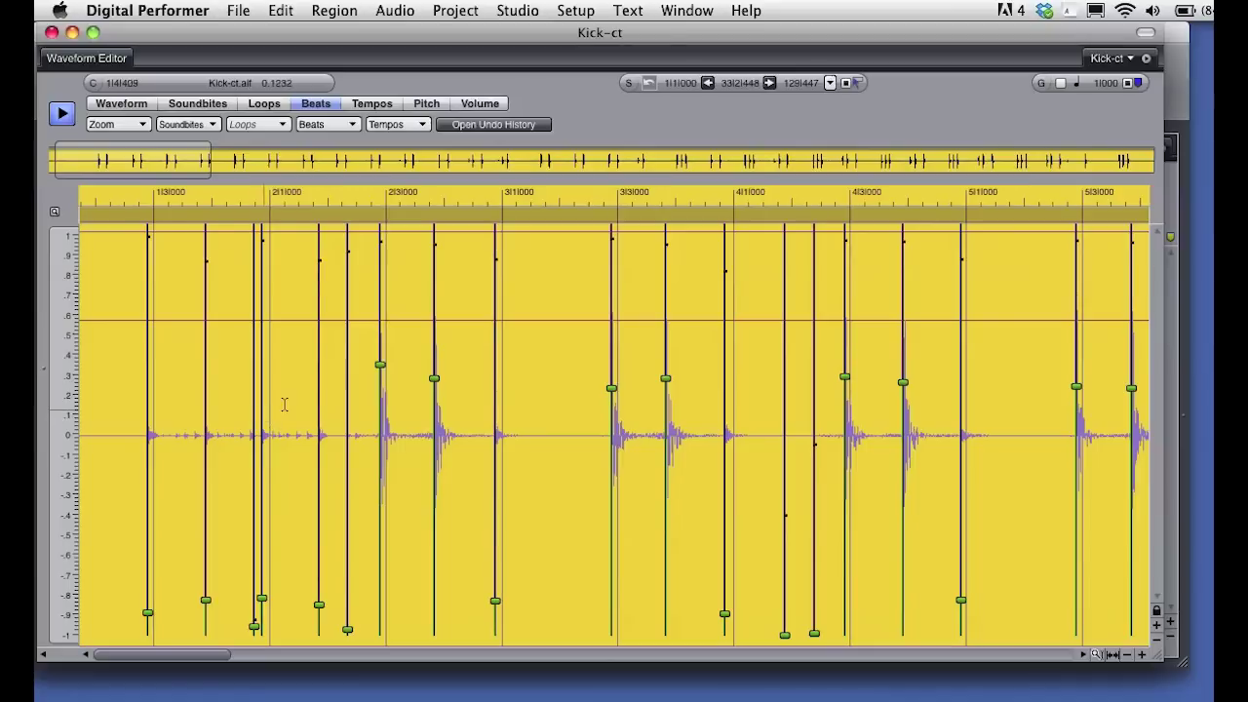
click(391, 13)
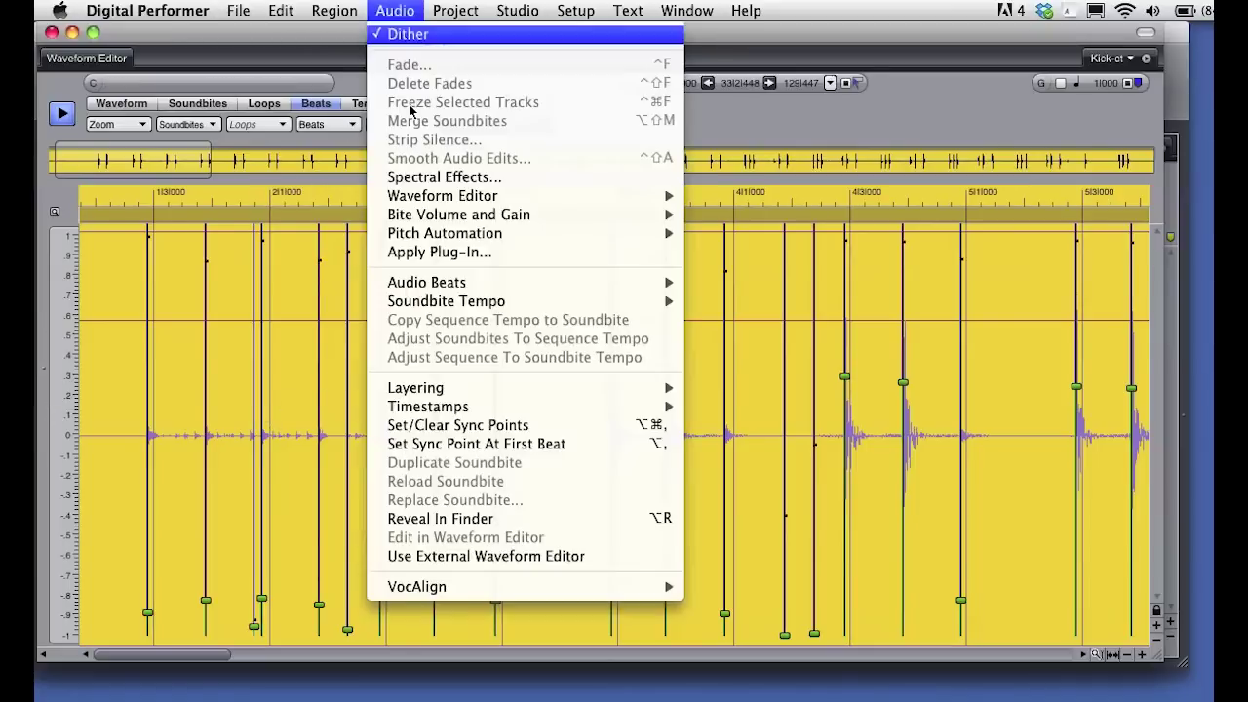
Raise the beat sensitivity threshold to disable weak kick beats, keeping two borderline hits, and apply it.
mouse_move(439, 283)
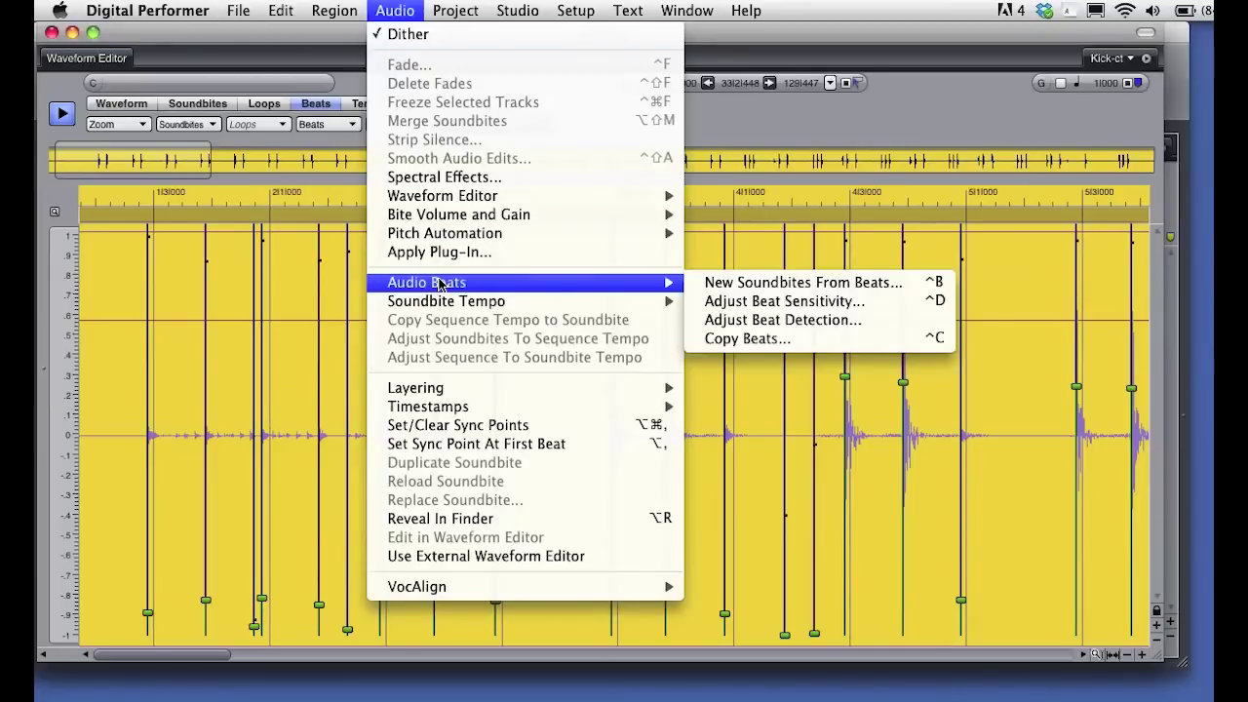
click(828, 306)
mouse_move(356, 225)
mouse_down()
mouse_move(240, 225)
mouse_move(366, 230)
mouse_up()
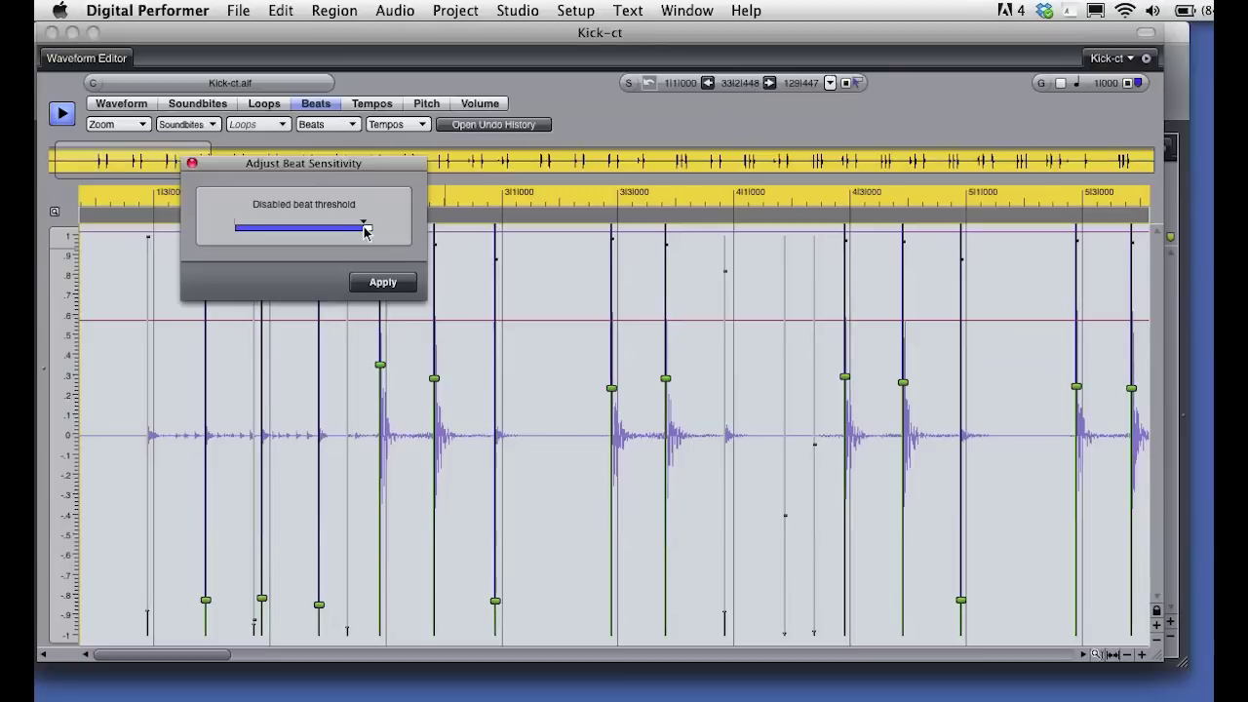
drag(365, 230, 367, 230)
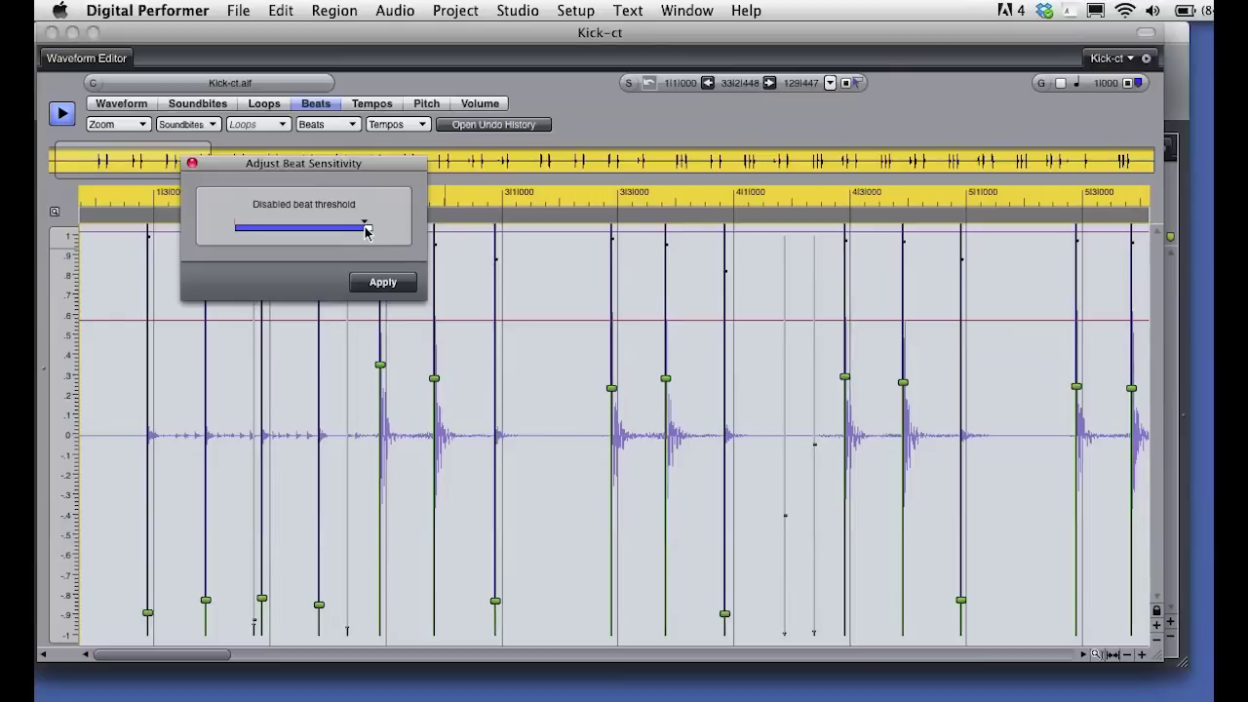
click(390, 282)
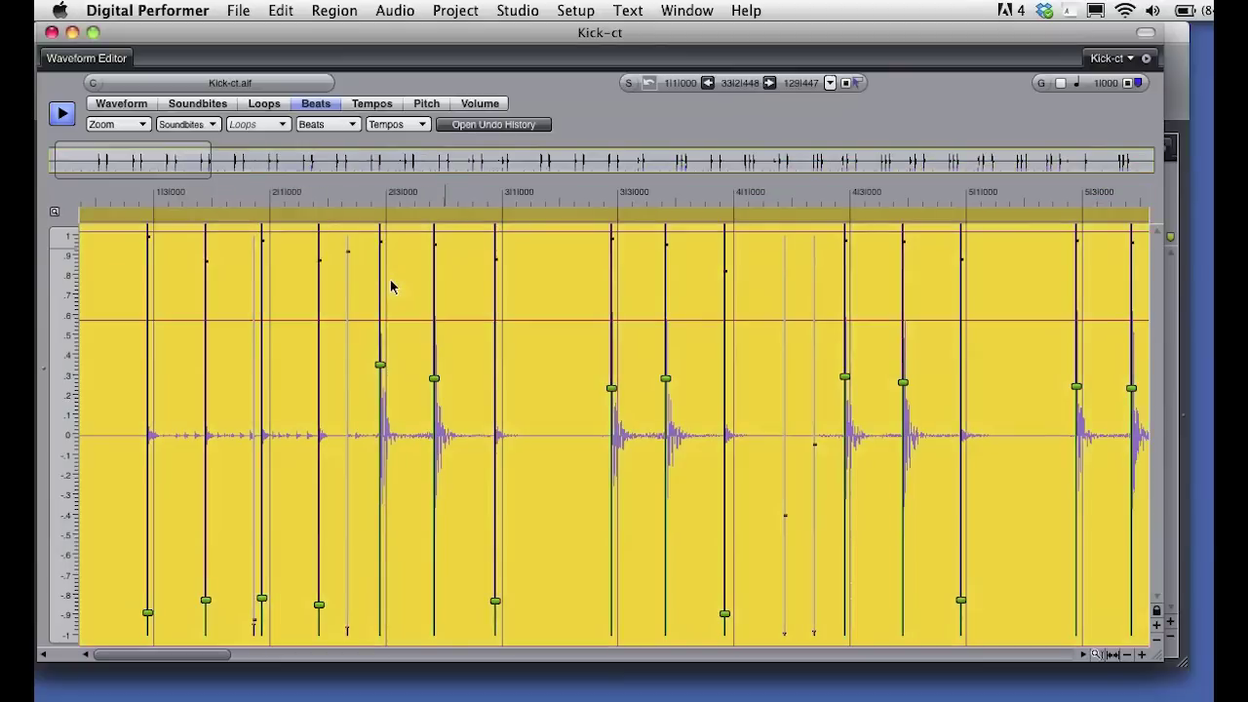
Add beat markers on the missed kick hits near bars 6, 10 and 12.
click(1036, 661)
click(1035, 660)
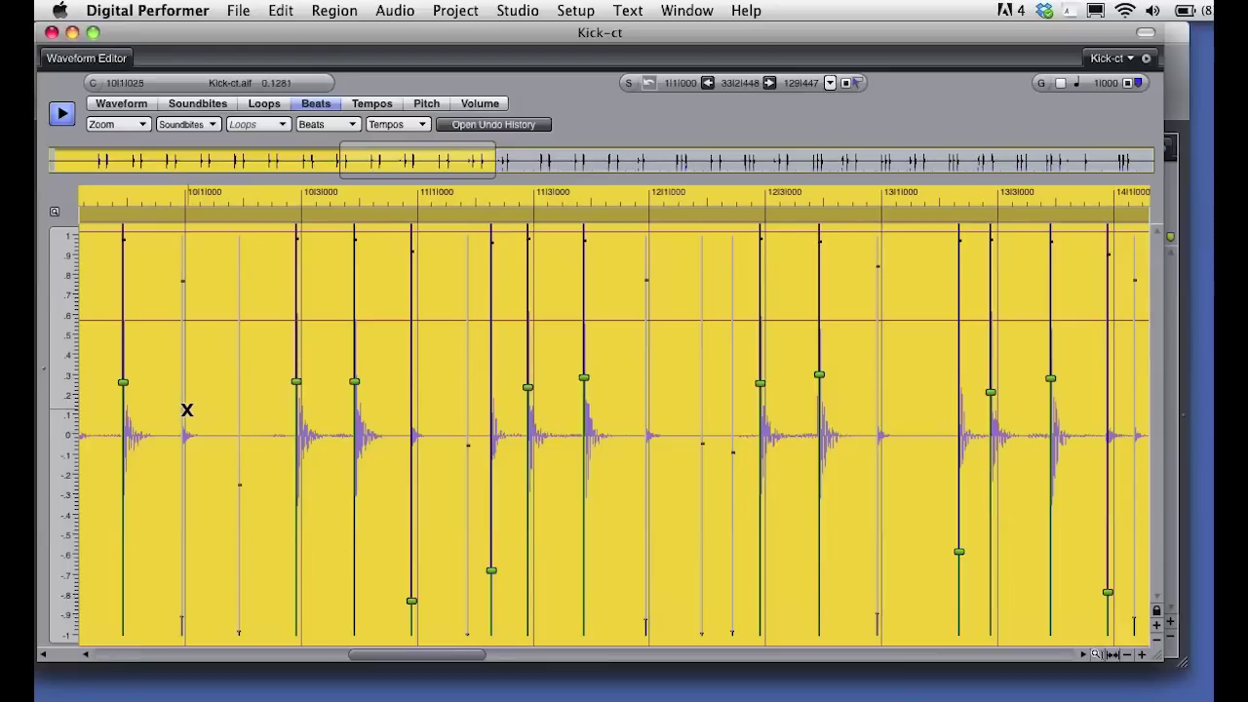
click(182, 410)
click(154, 655)
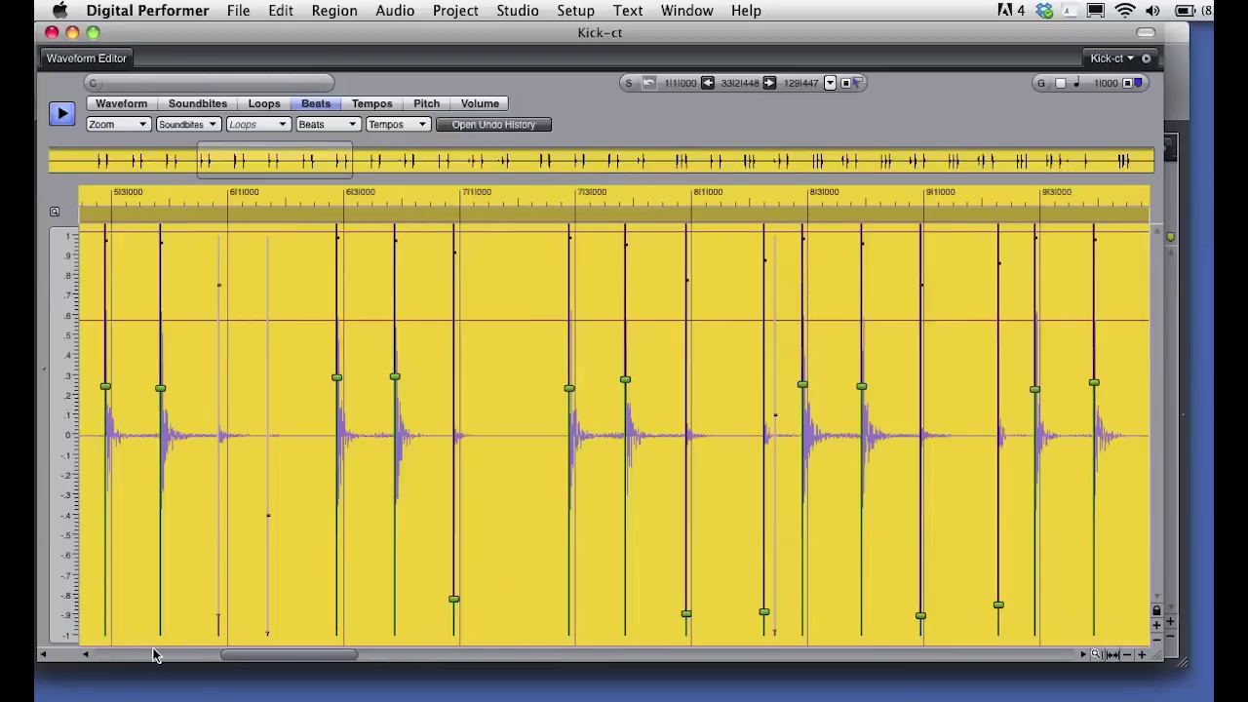
click(219, 397)
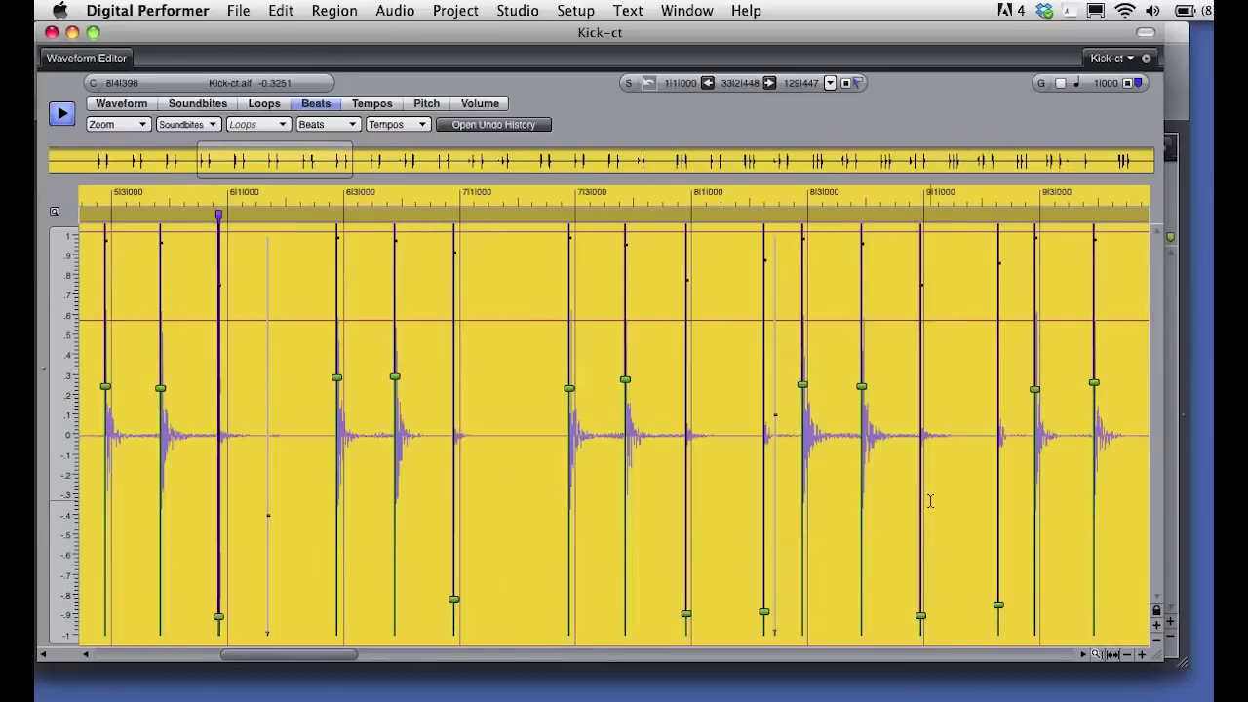
click(1031, 655)
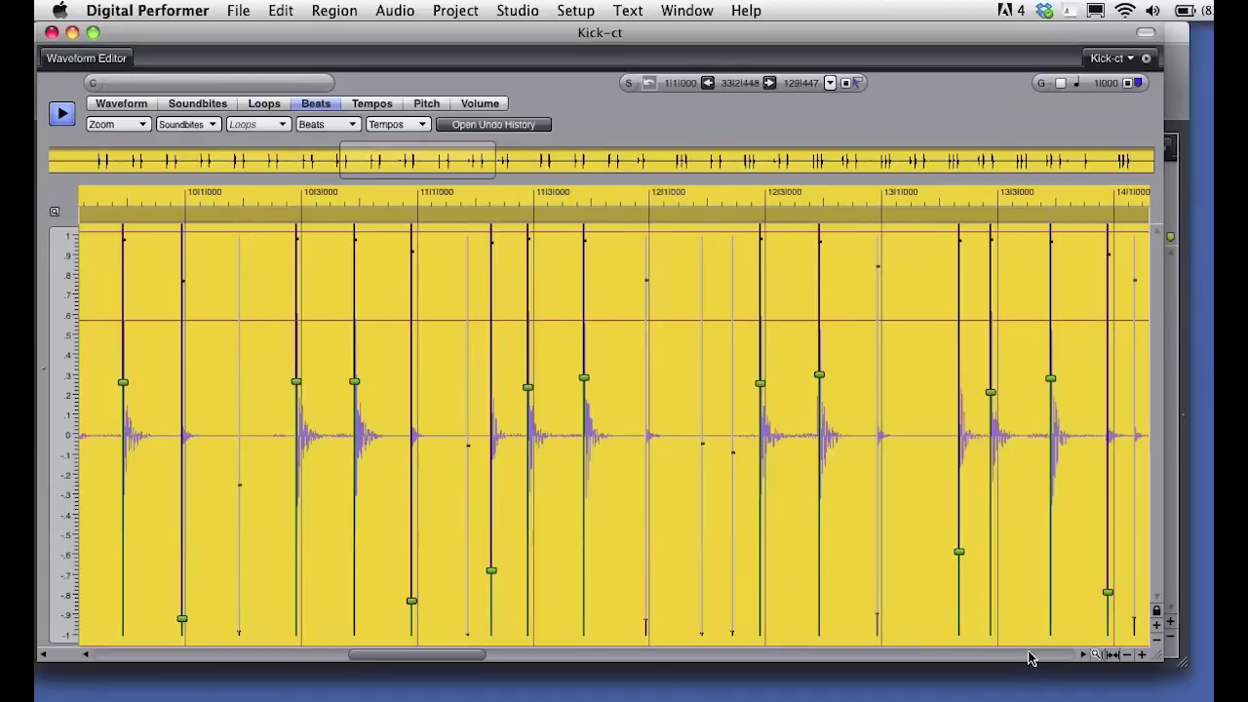
click(642, 429)
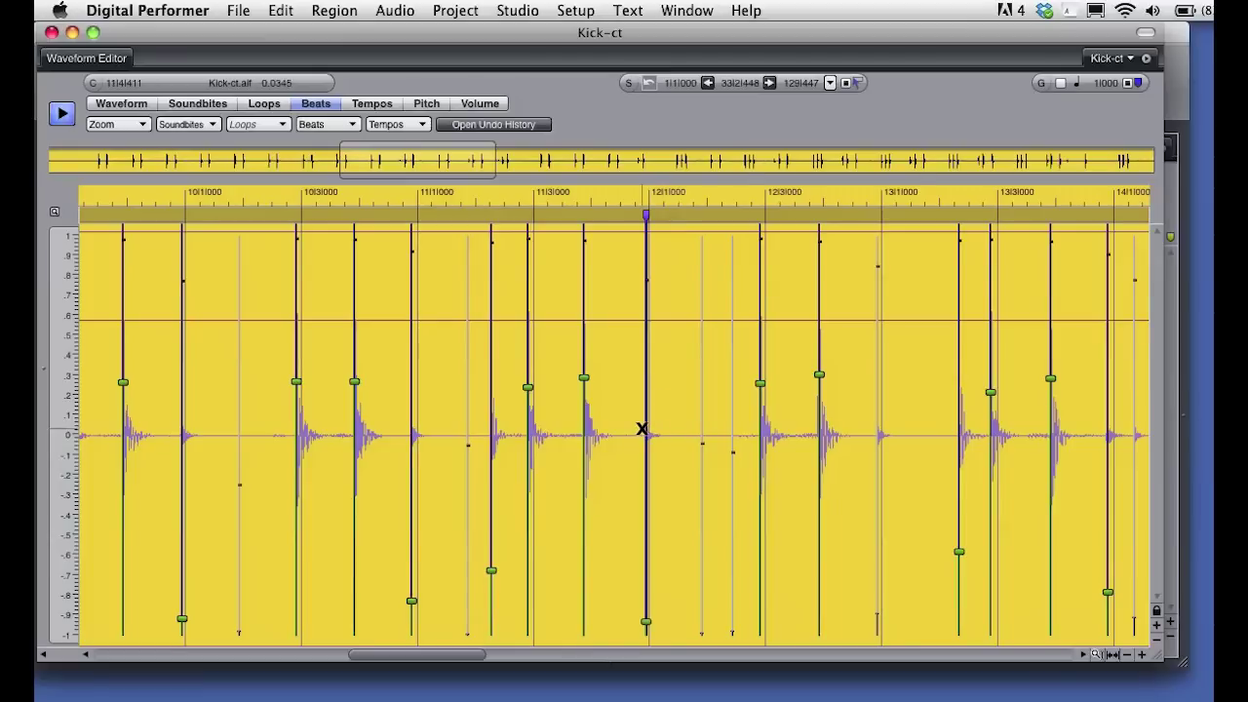
click(1068, 654)
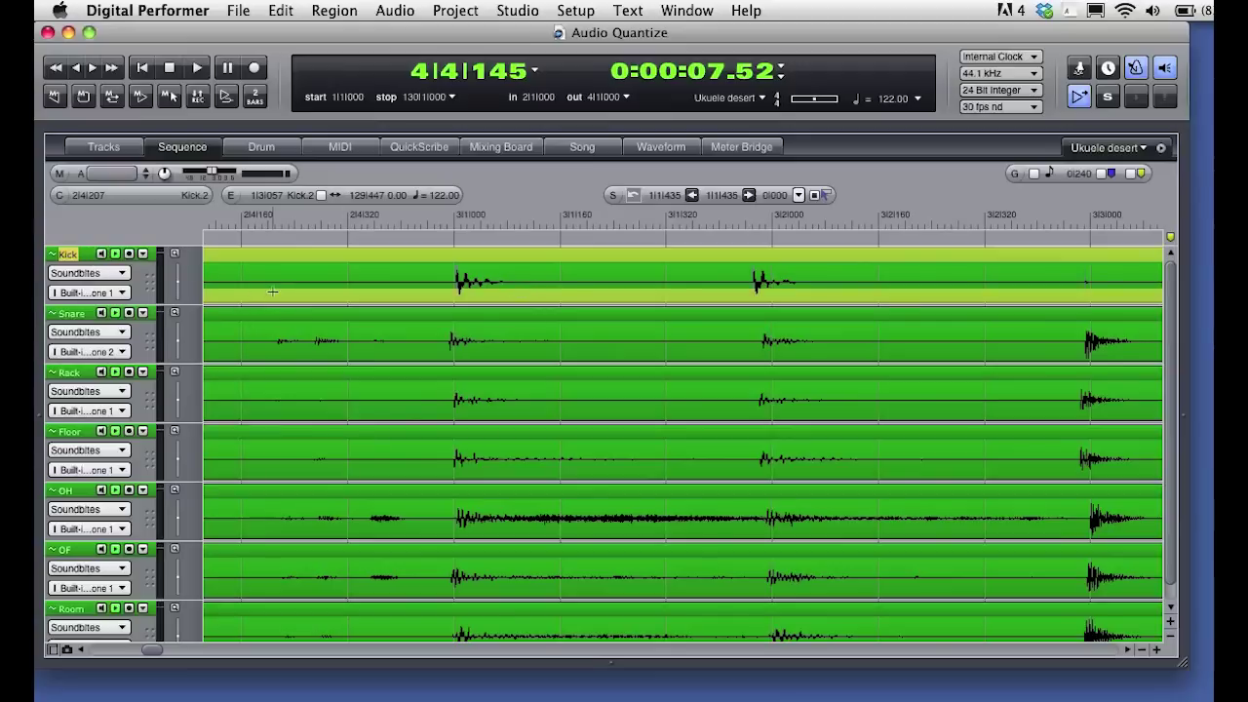
Copy the Kick soundbite's beats to all other drum tracks and zoom the timeline out.
key(super+a)
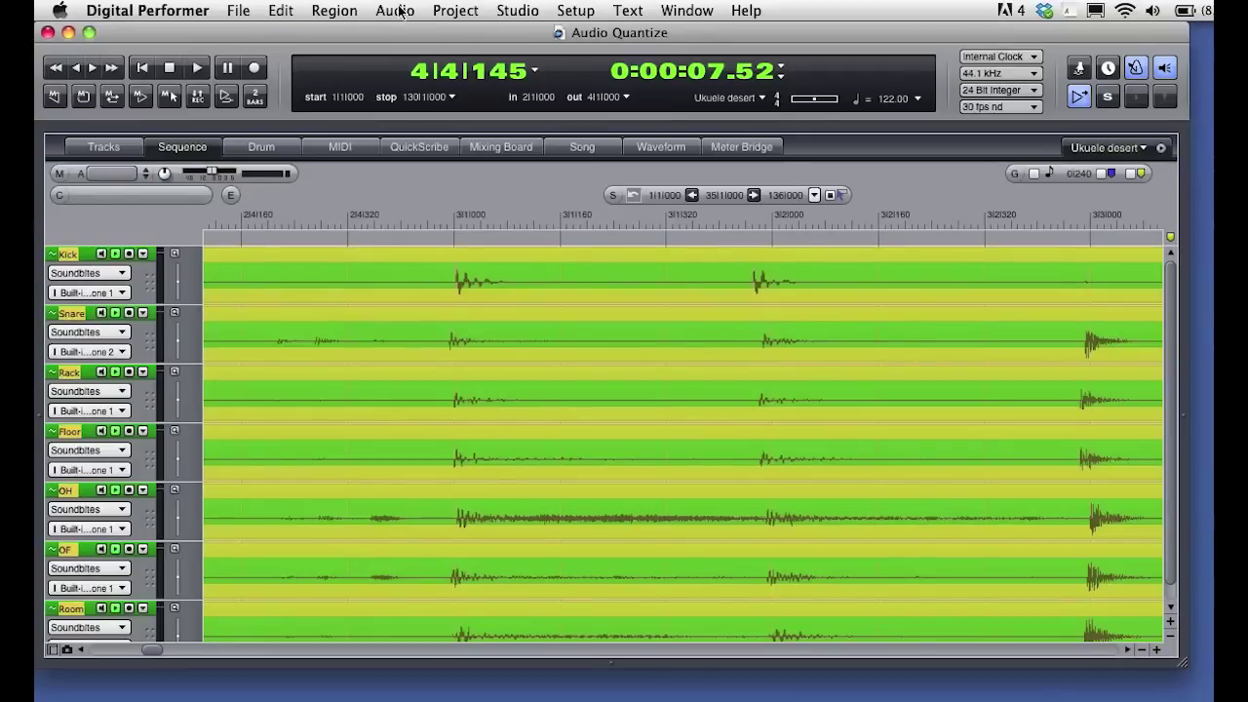
click(395, 11)
mouse_move(473, 283)
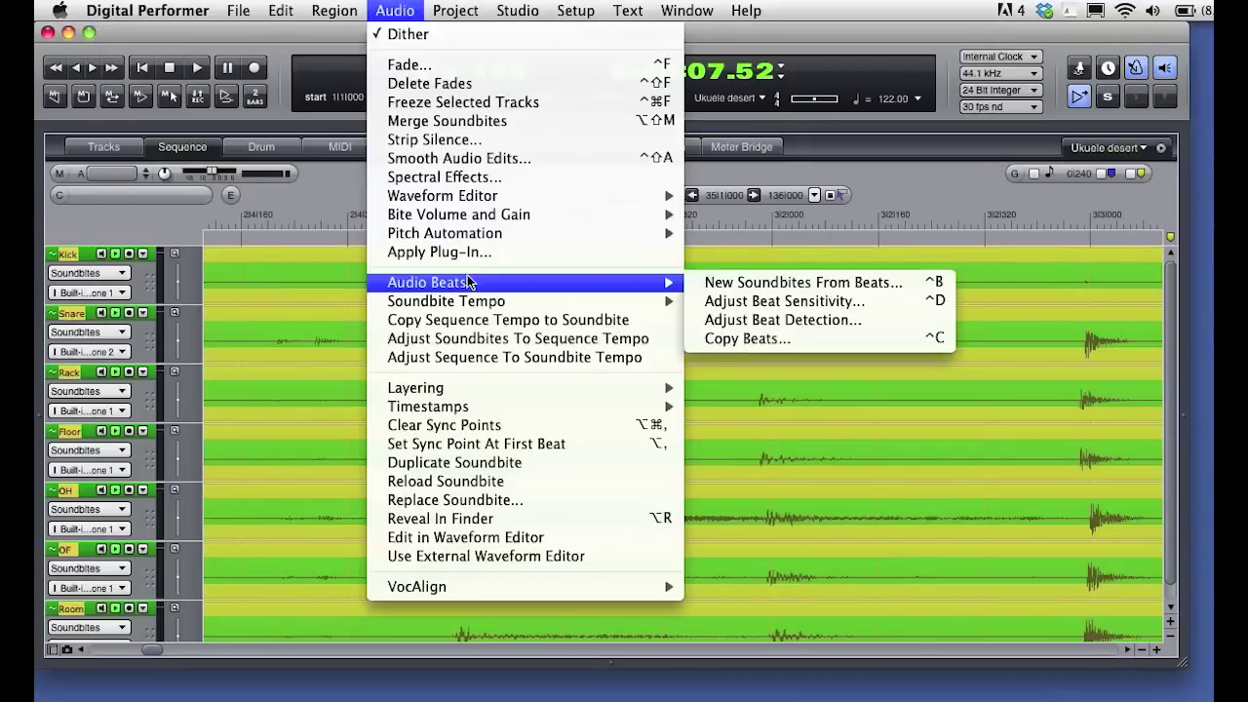
click(738, 338)
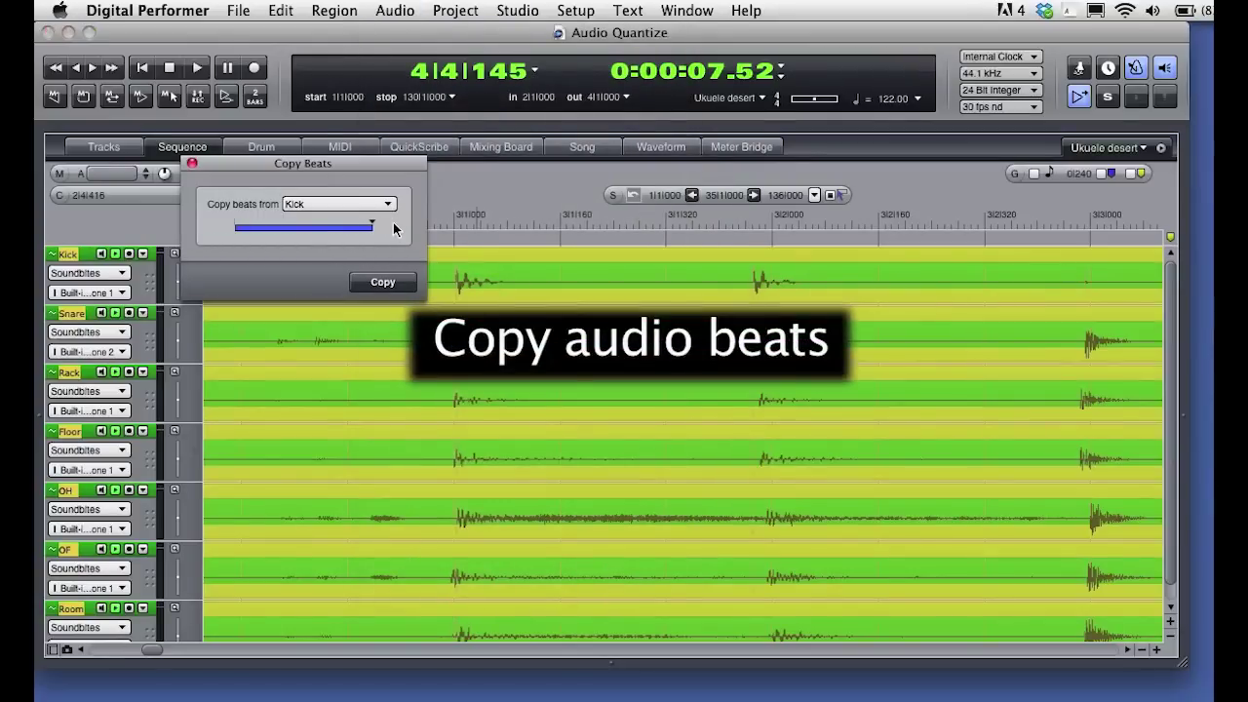
click(396, 288)
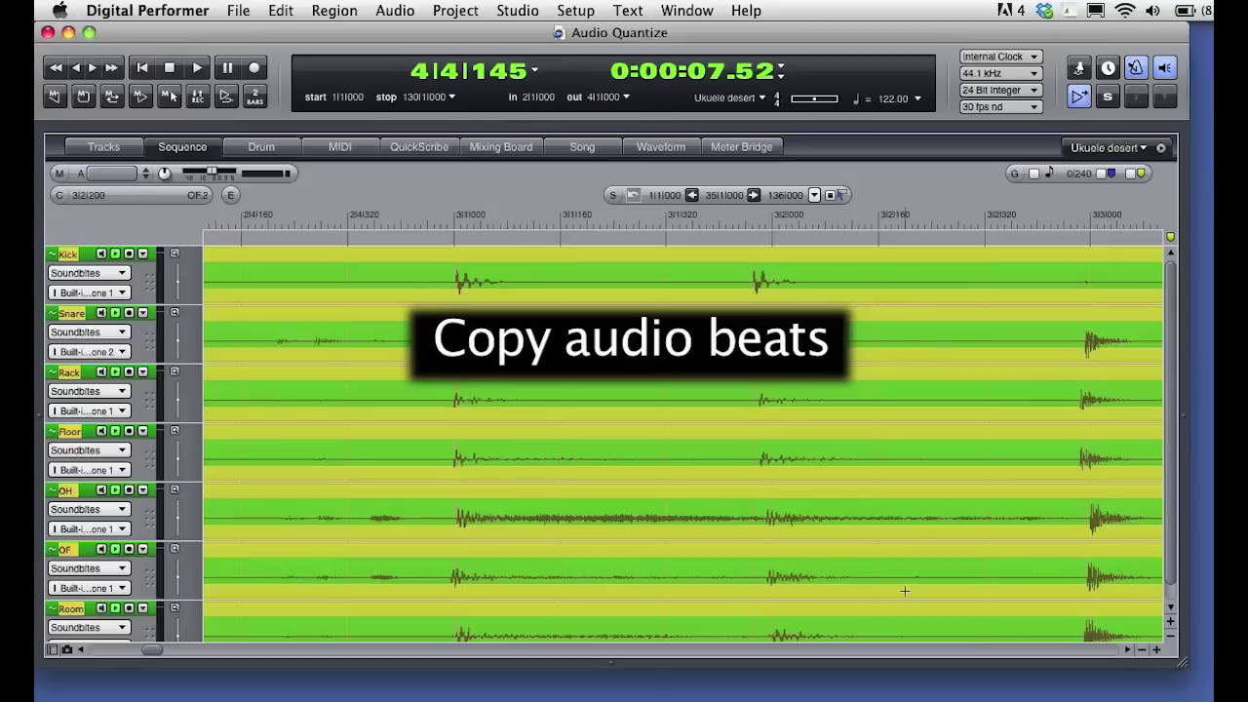
click(1141, 651)
click(1141, 651)
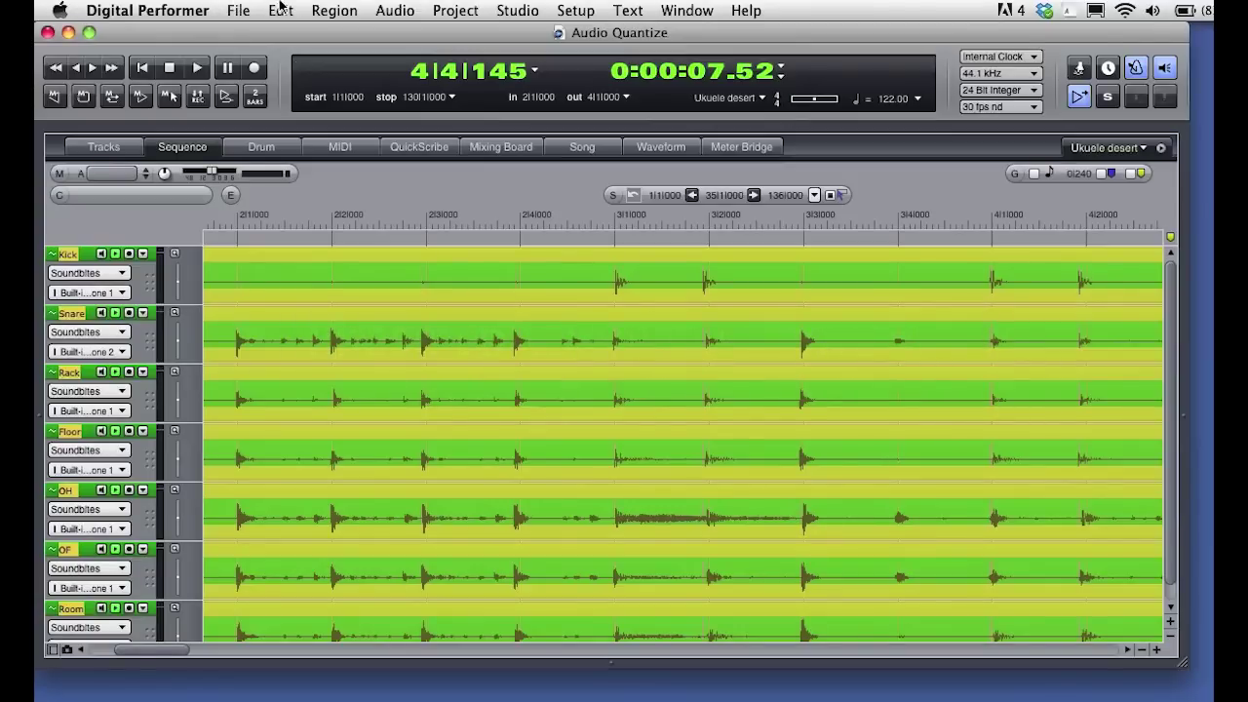
Quantize Beats within Soundbites in the selected drum range to the eighth-note grid.
click(329, 12)
click(341, 52)
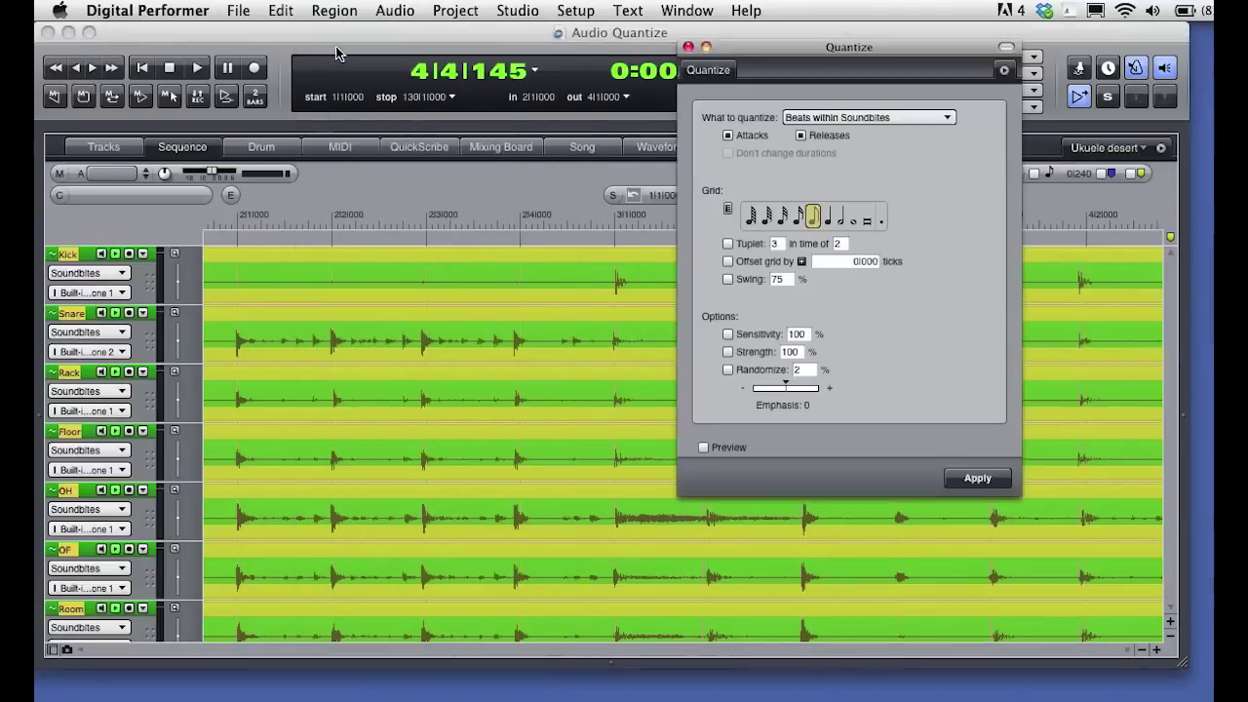
click(863, 118)
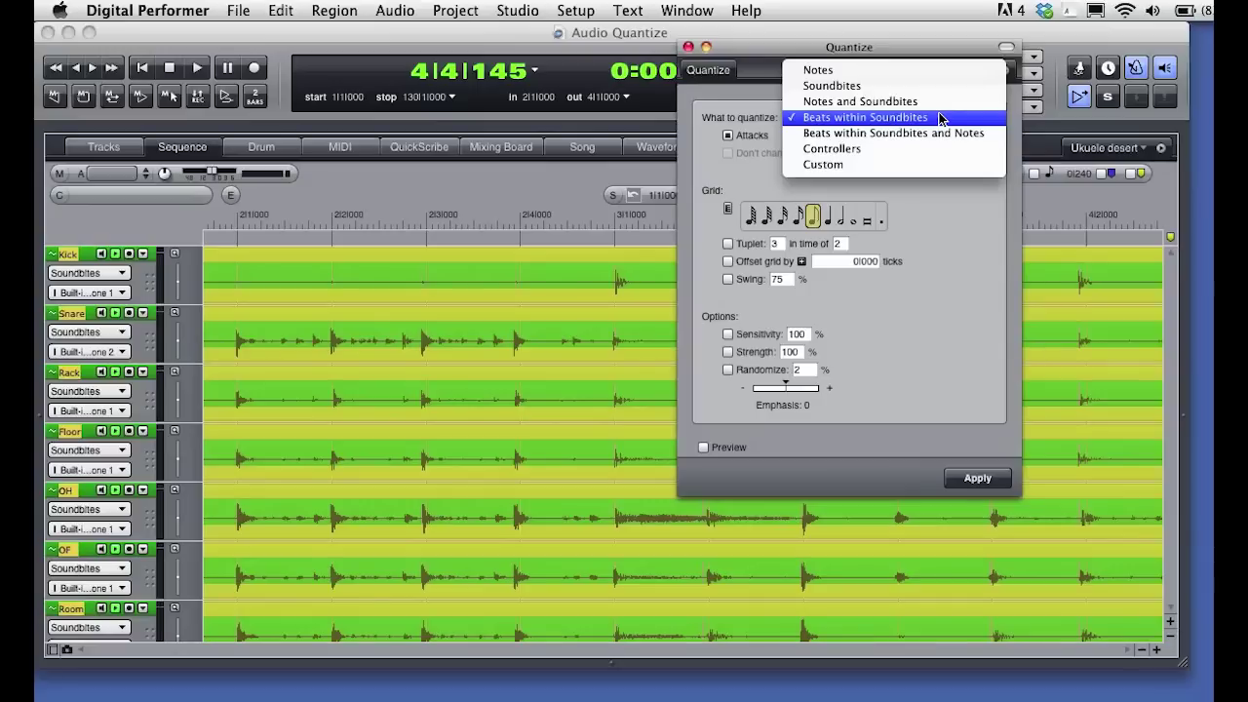
click(956, 272)
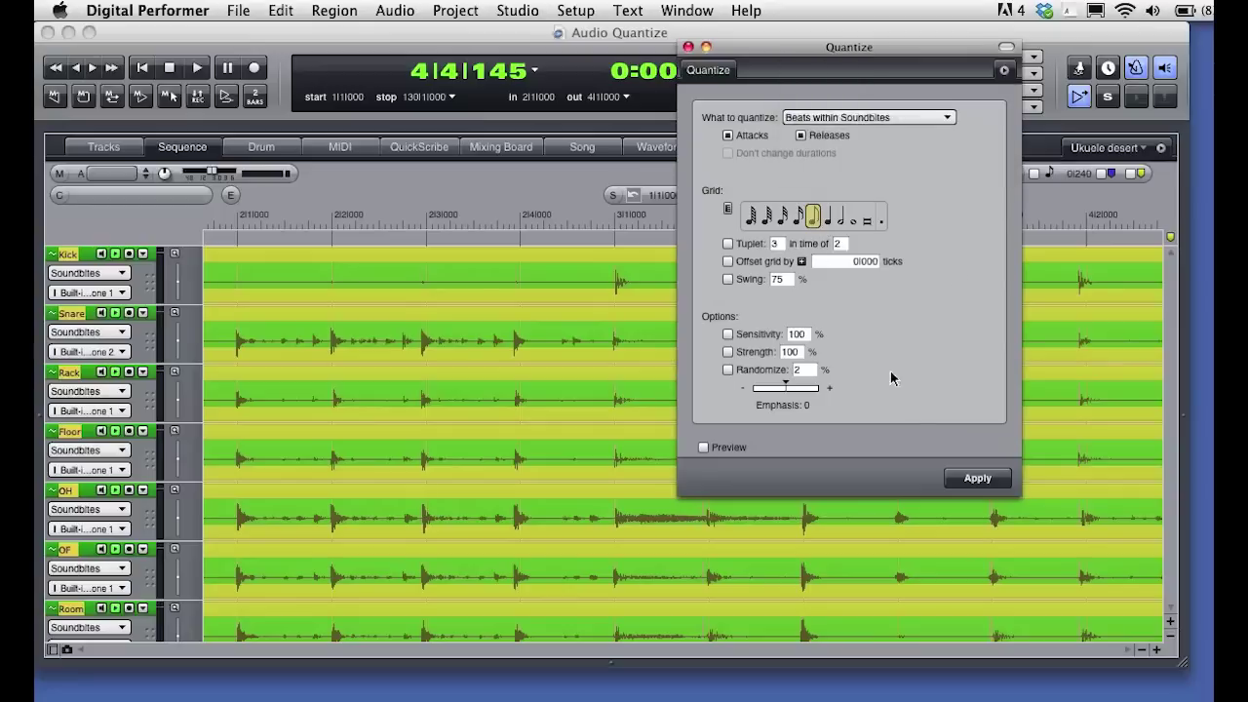
click(973, 479)
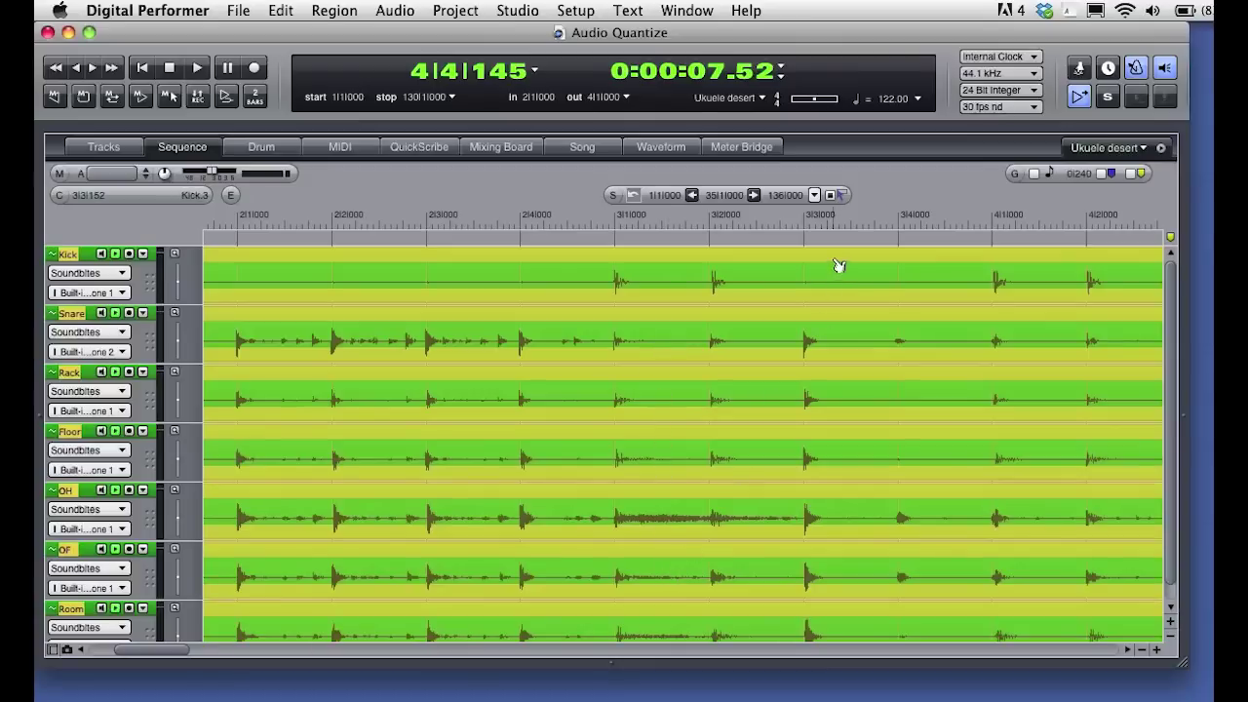
Deselect the range and audition the quantized drums from the start of the sequence.
click(682, 276)
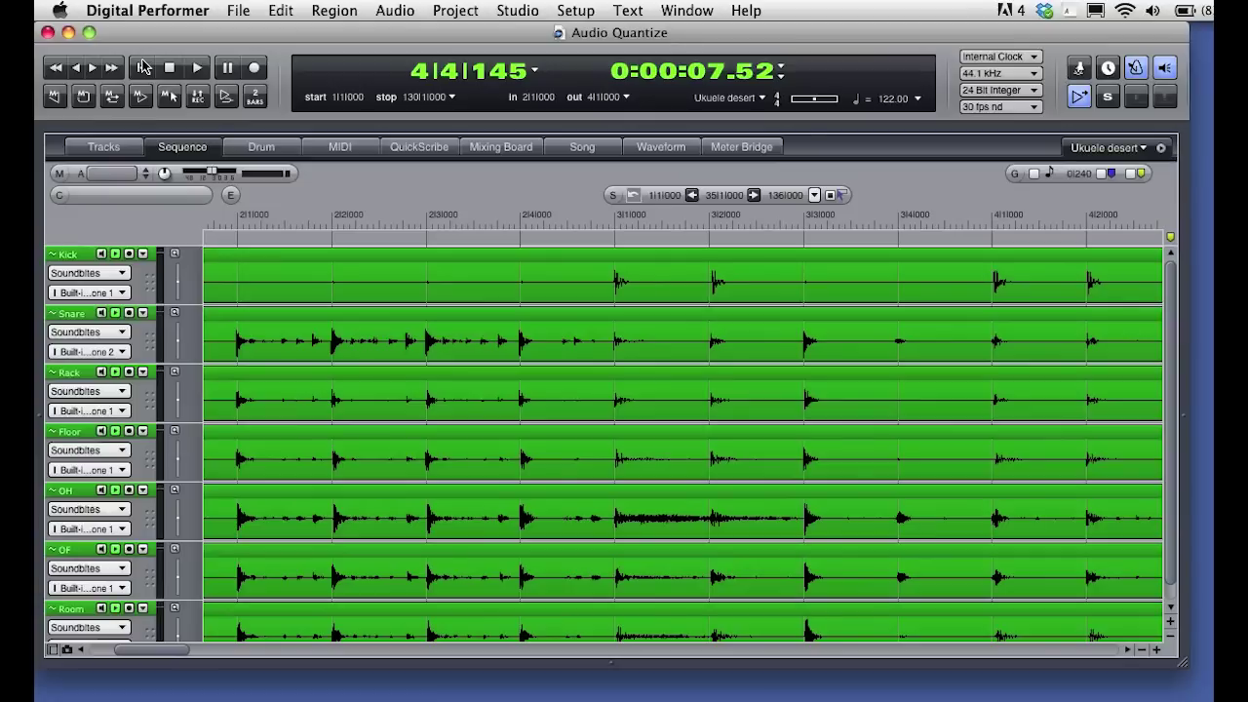
click(143, 66)
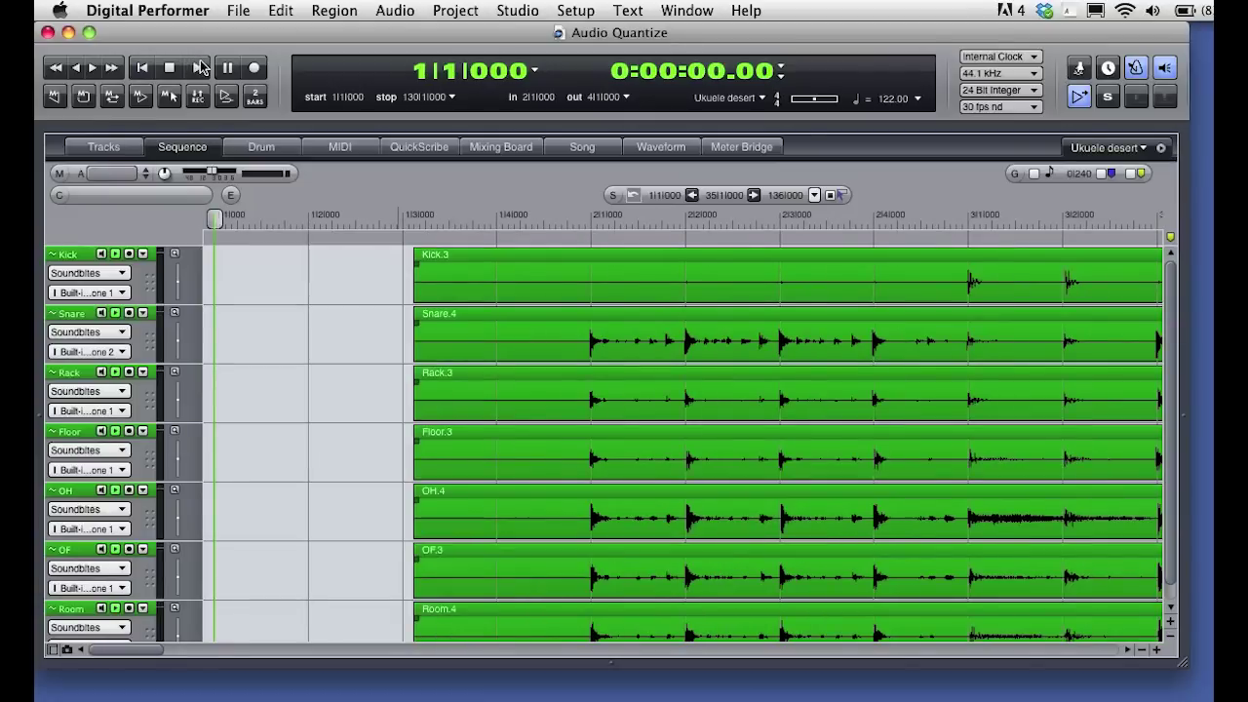
click(200, 67)
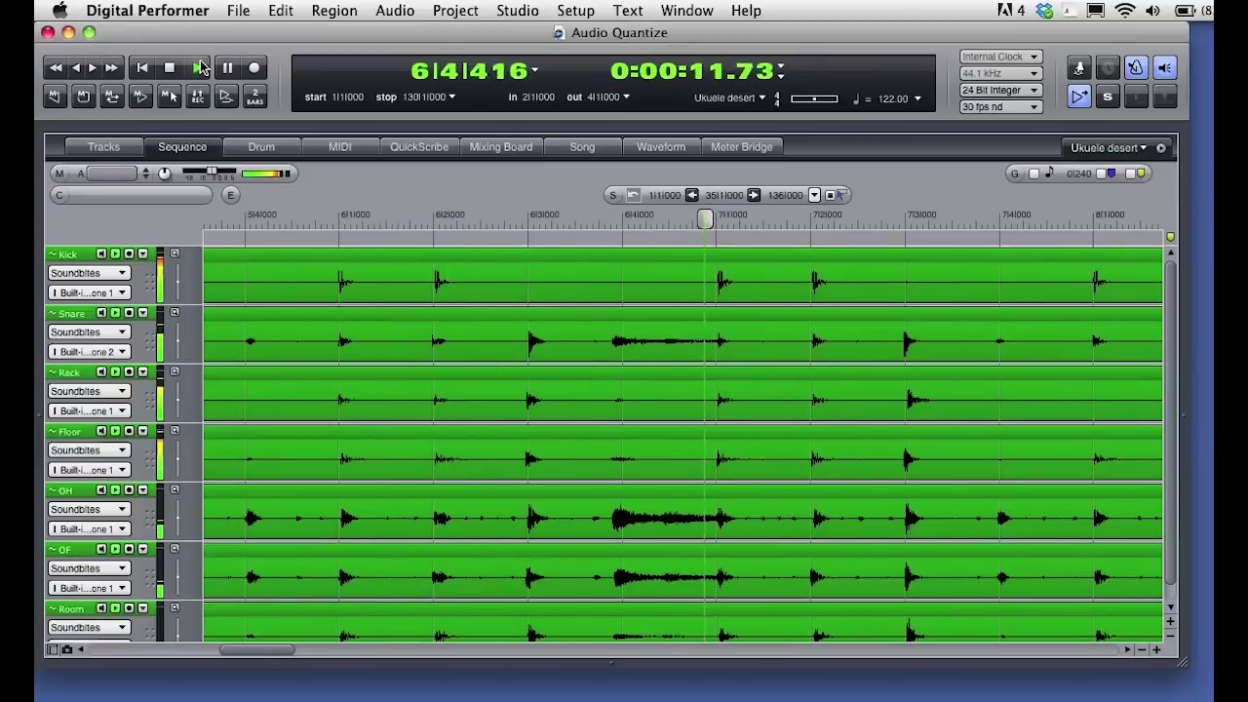
key(space)
Turn off the metronome, return to the start, and toggle undo to compare before and after.
click(1135, 68)
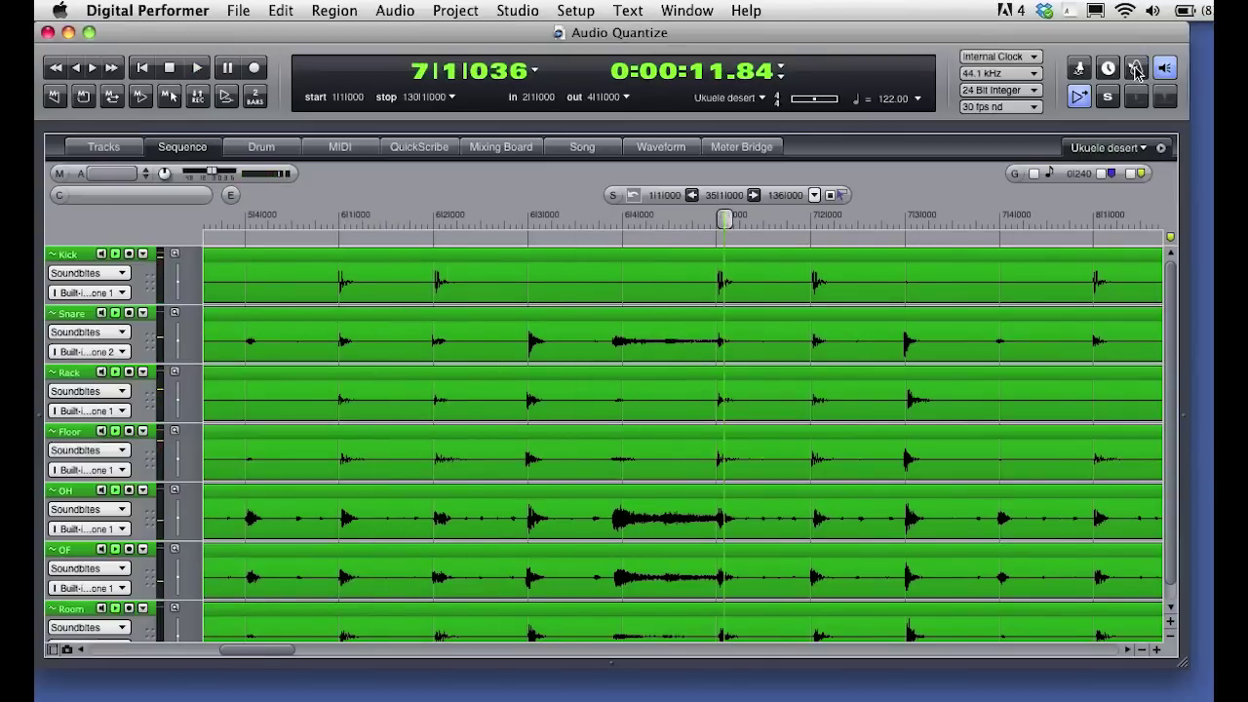
click(146, 68)
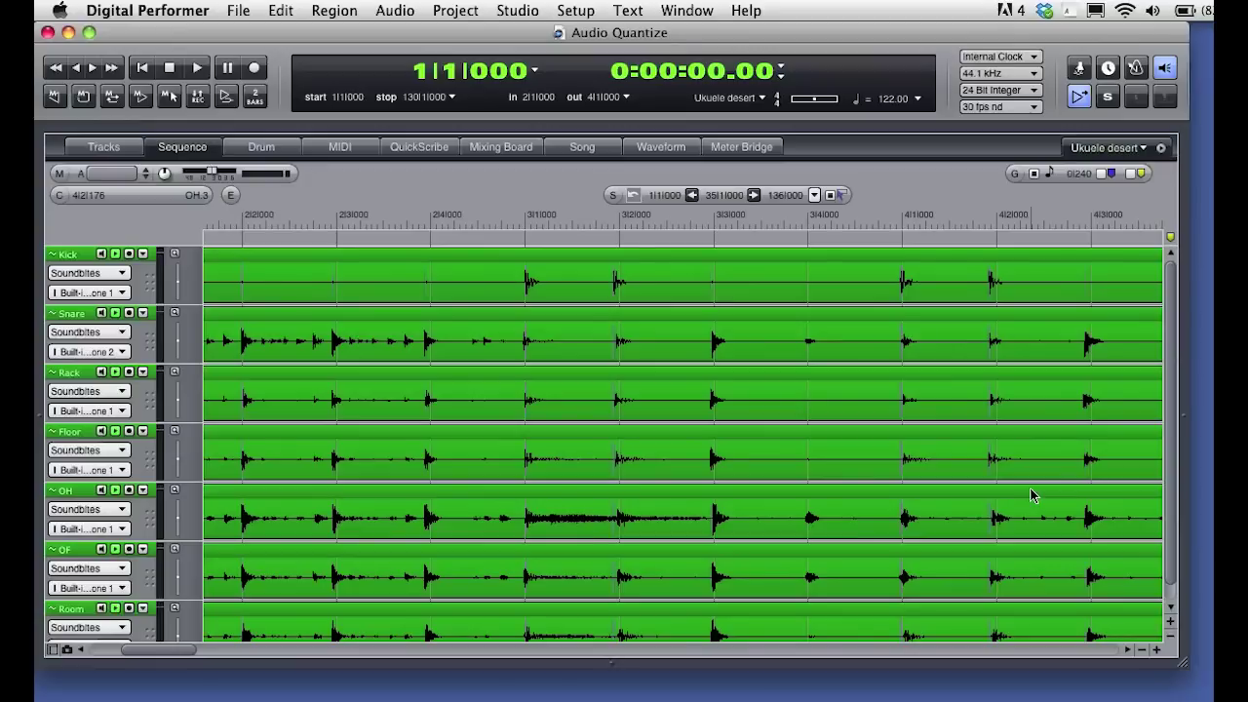
key(super+z)
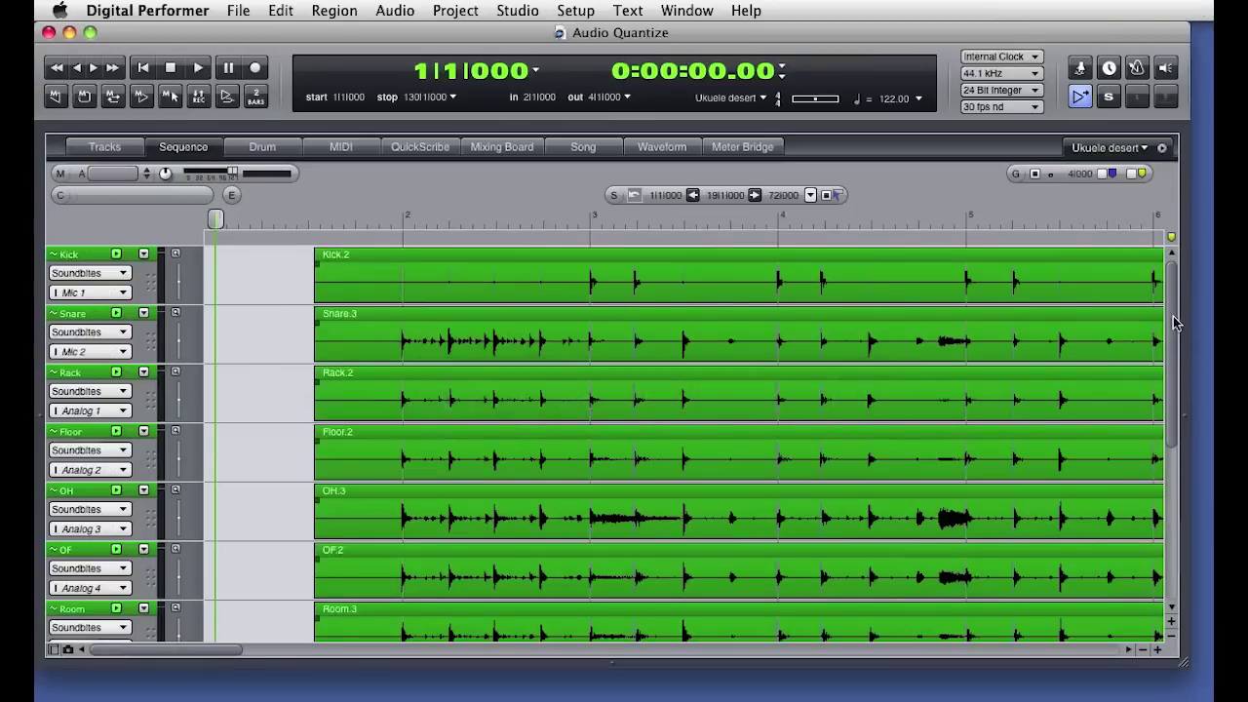
Select the Bass region and two MIDI-1 shaker notes, audition them, and show the track list.
drag(1179, 328, 1169, 458)
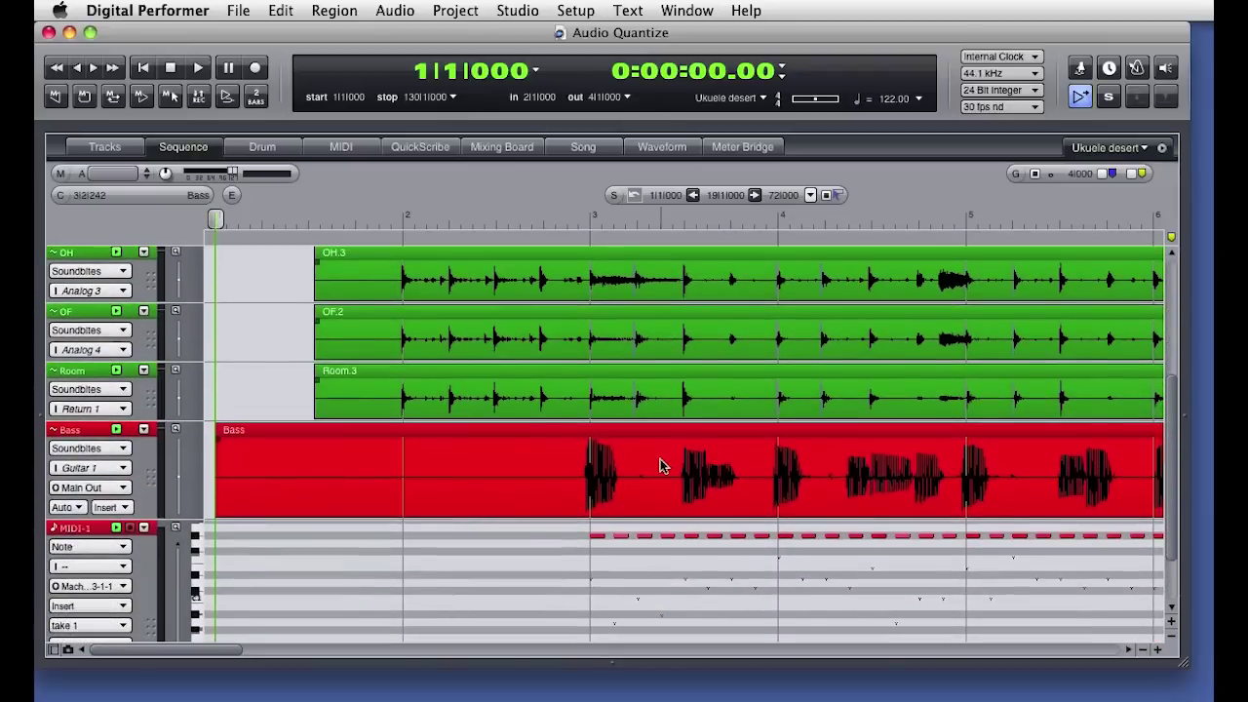
click(667, 466)
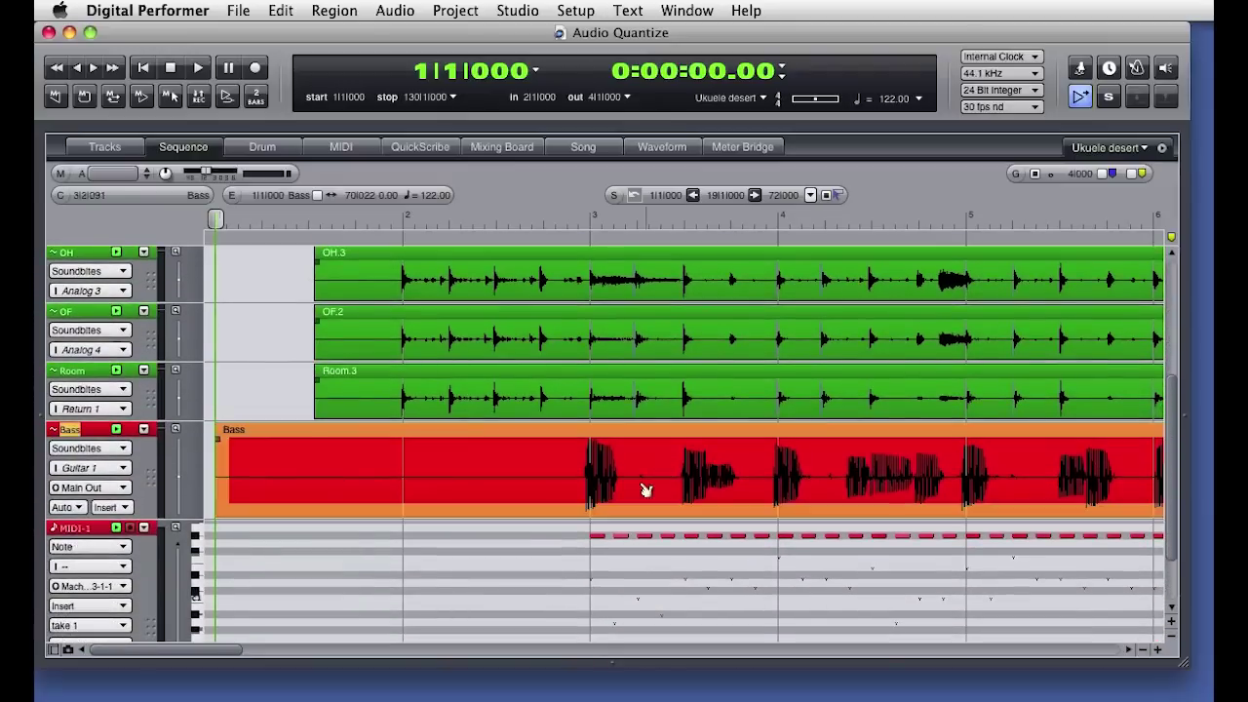
click(601, 537)
click(621, 539)
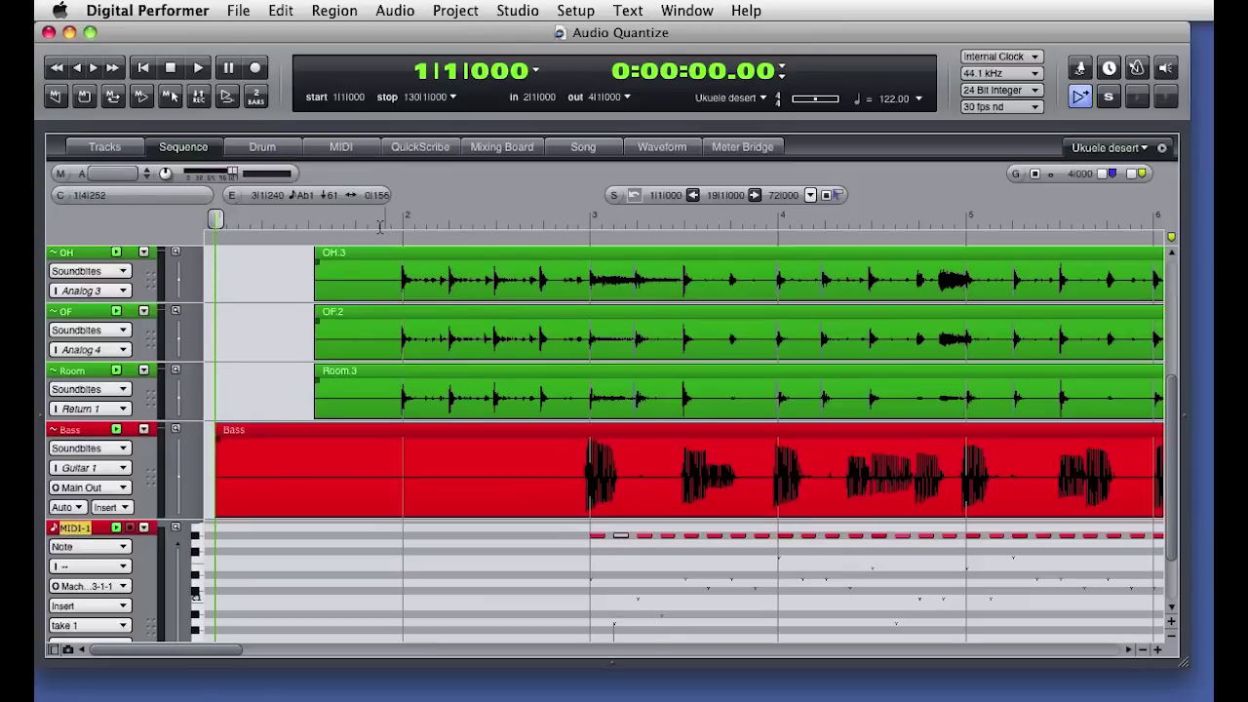
key(space)
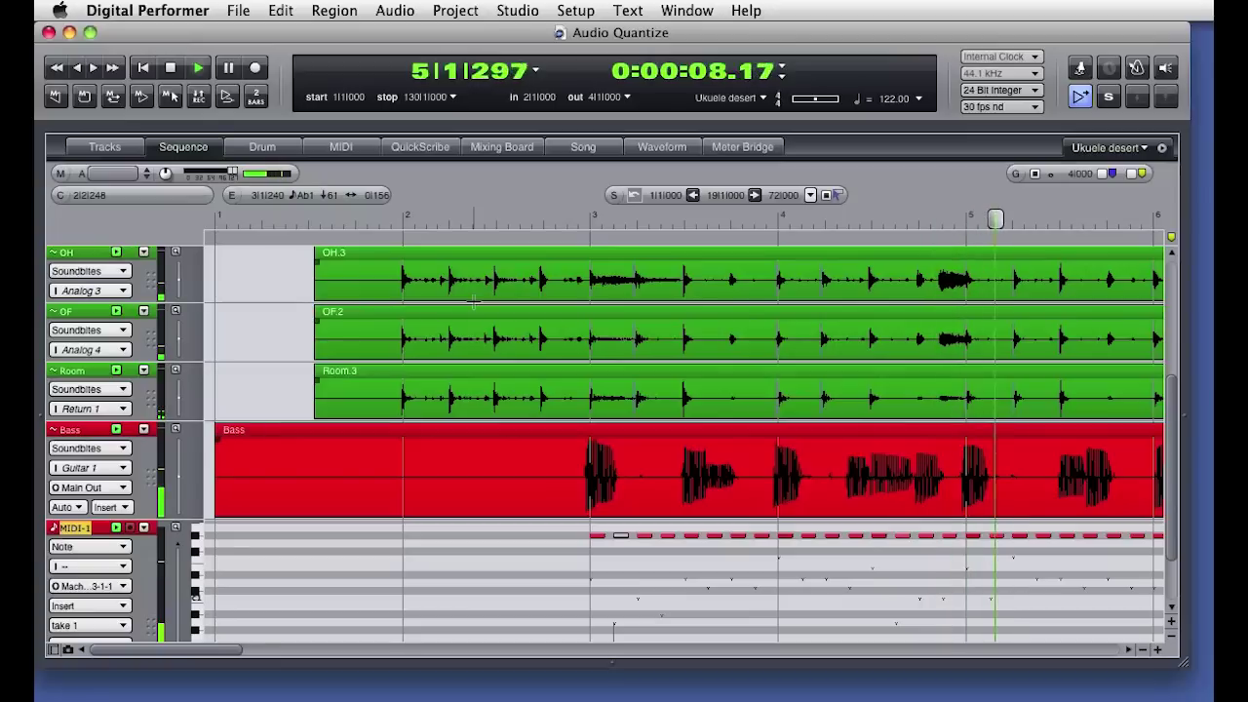
key(space)
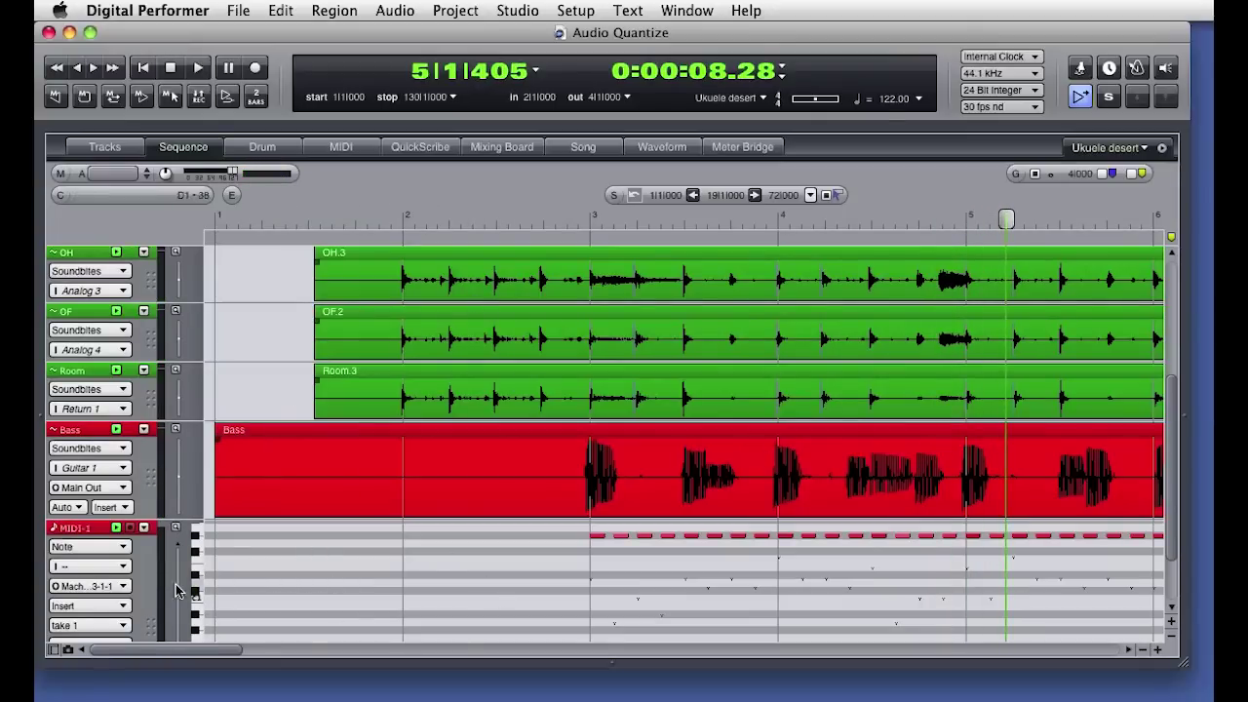
click(55, 650)
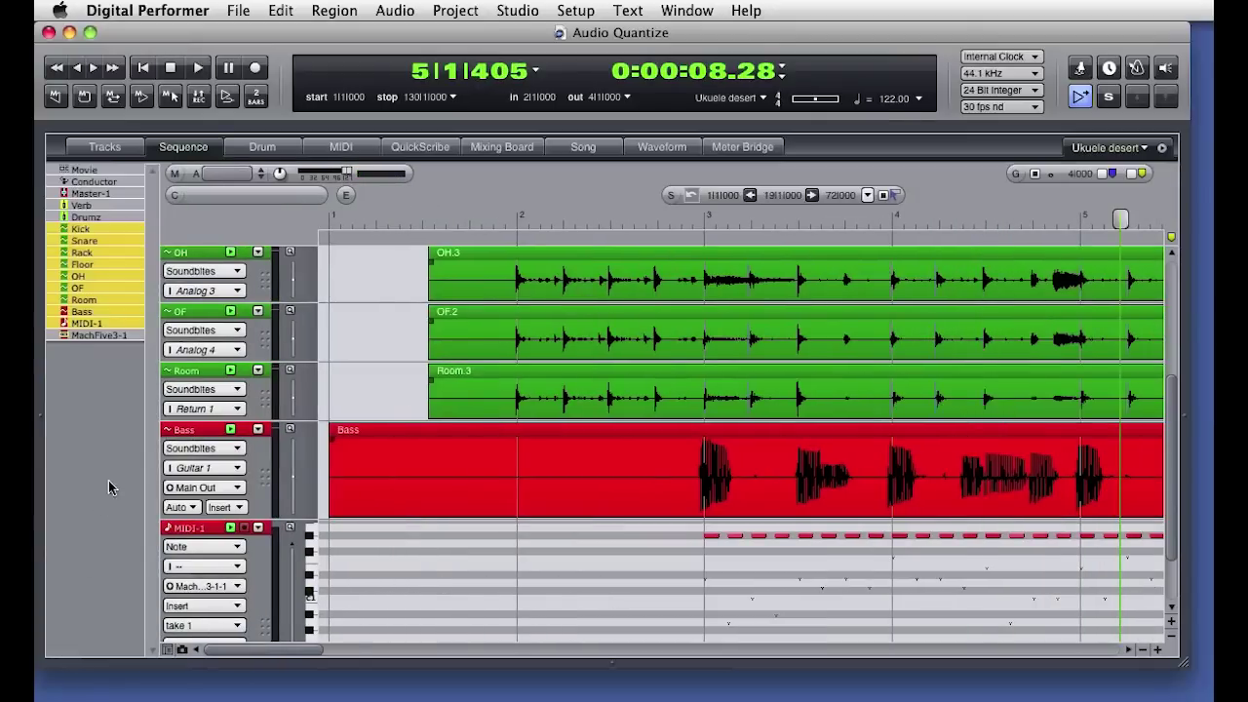
Hide every track except Kick, zoom out, and select the whole Kick.2 performance.
click(110, 325)
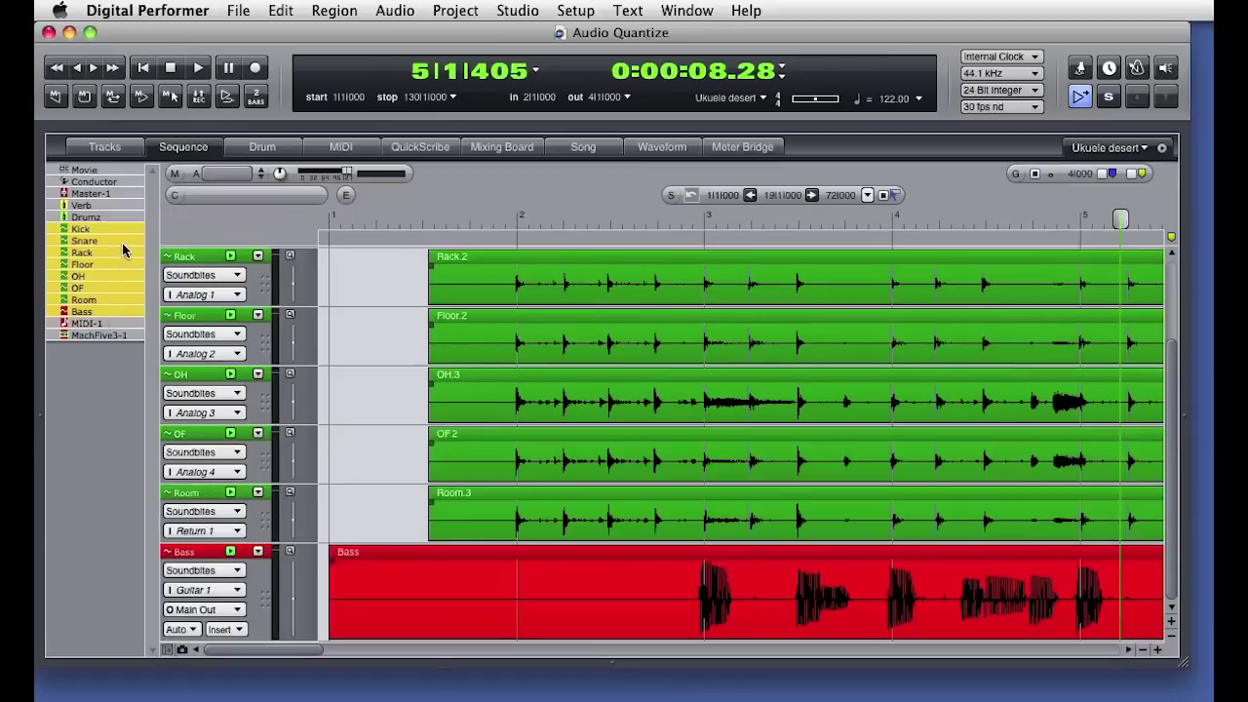
drag(122, 241, 103, 387)
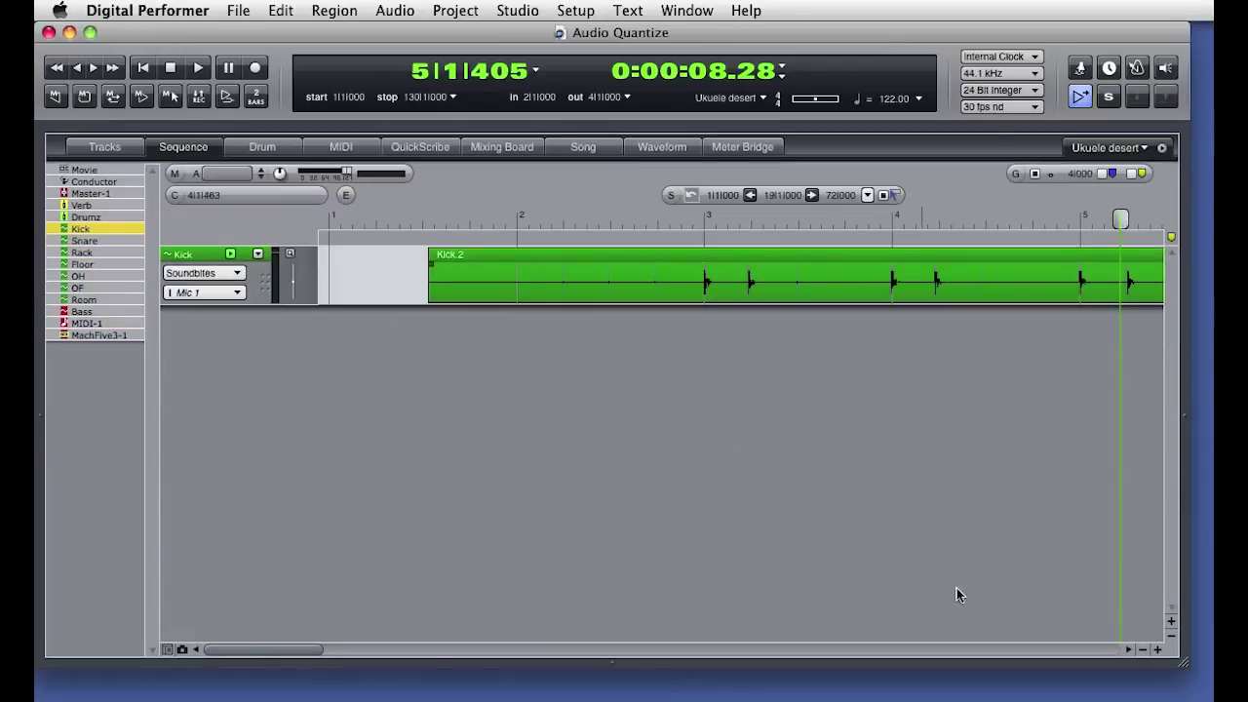
click(1145, 651)
click(1145, 650)
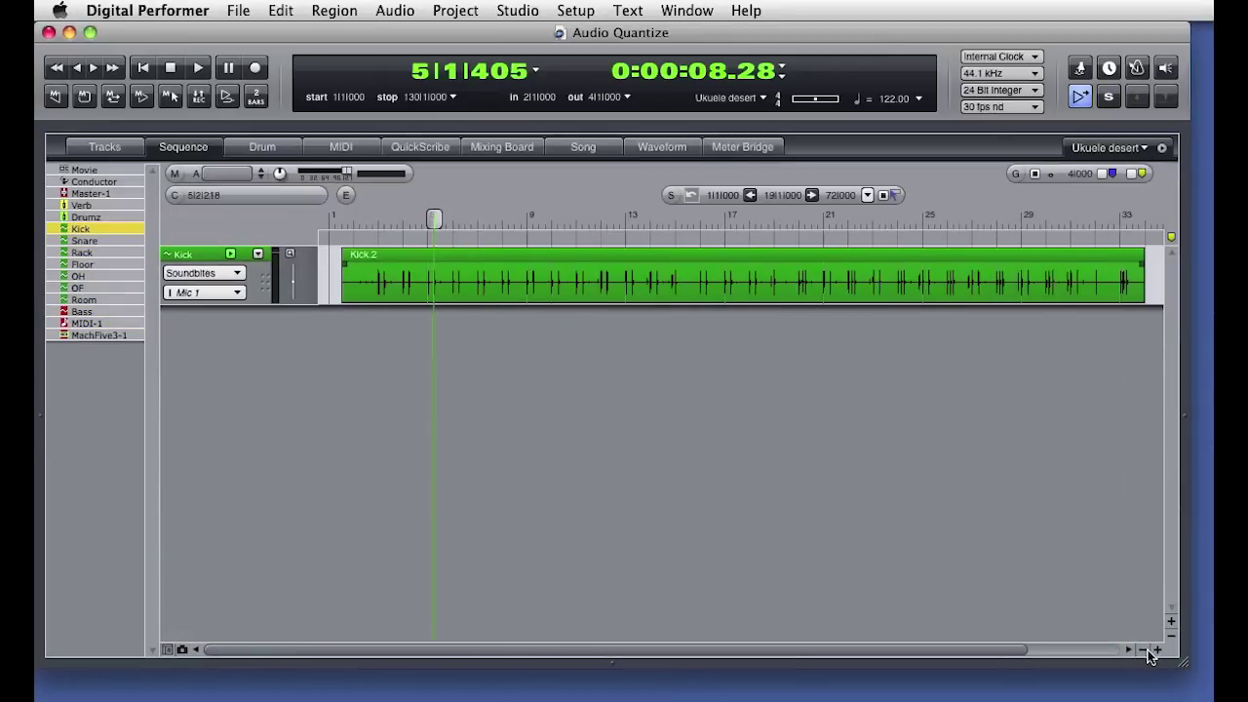
drag(1138, 216, 265, 218)
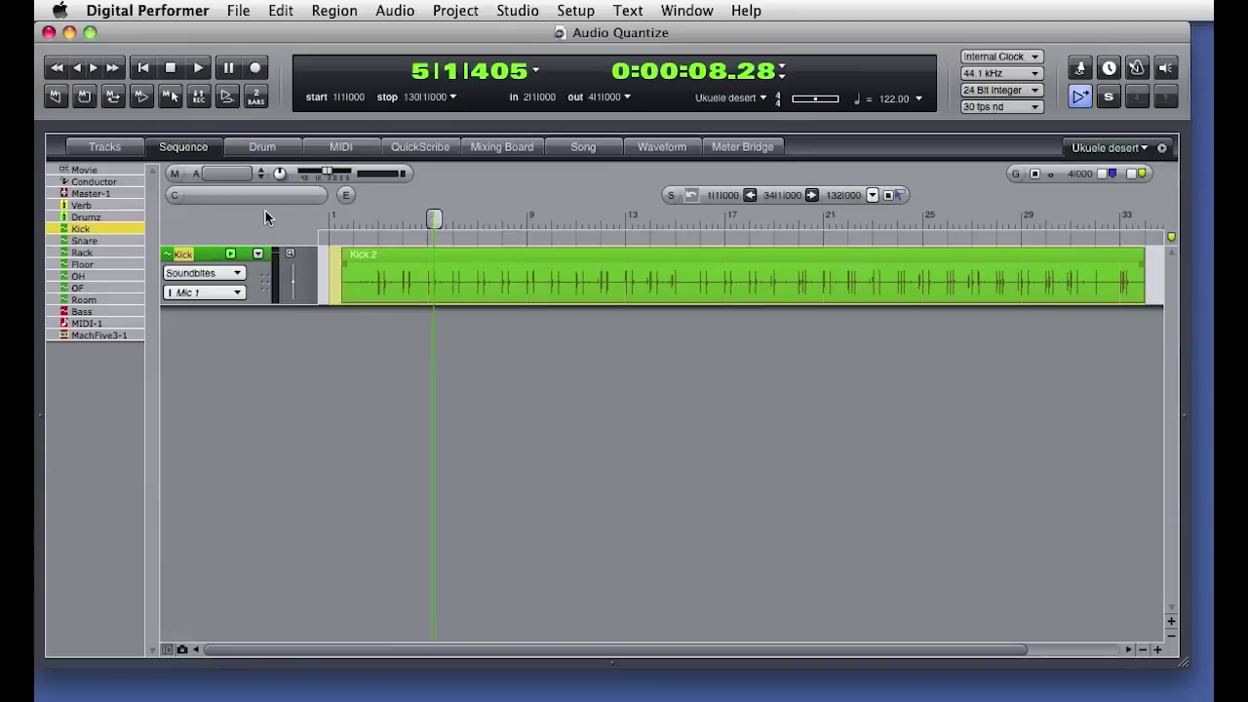
click(335, 11)
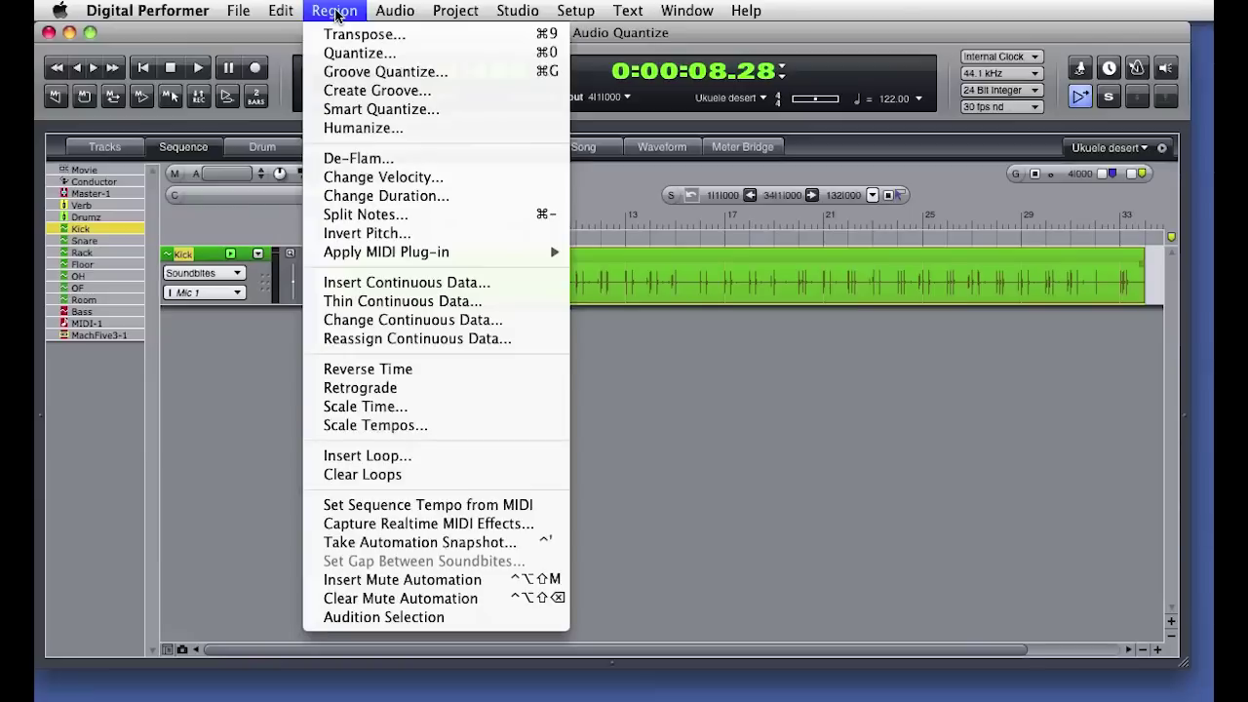
Create an eighth-note groove named 'New Kick Part' from the Kick track and save the groove file.
click(450, 95)
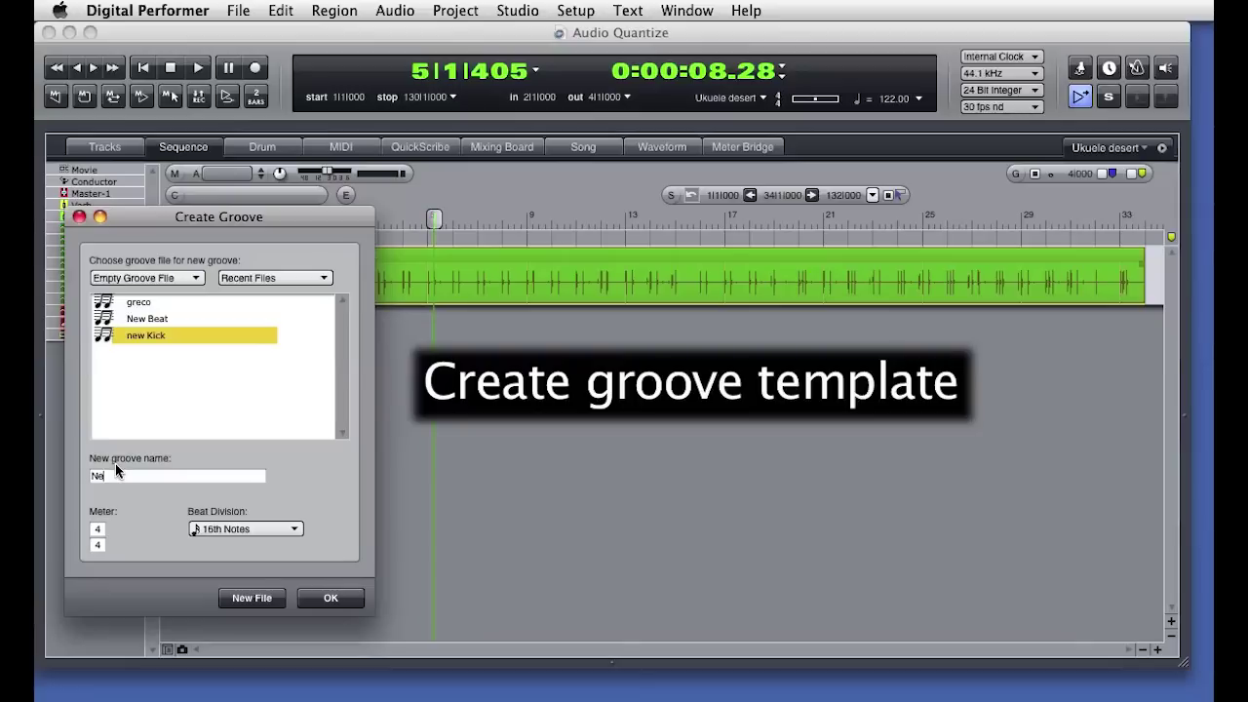
text(New Kick)
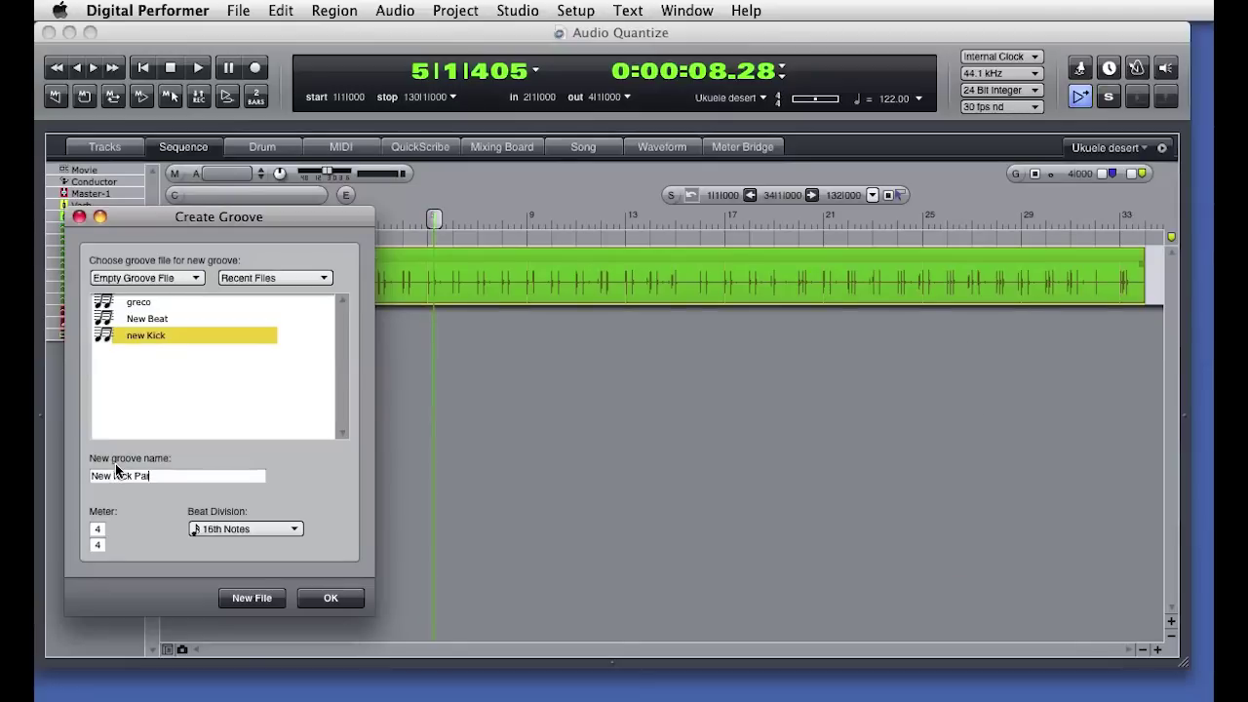
text( Part)
key(BackSpace)
click(241, 530)
click(298, 513)
click(322, 598)
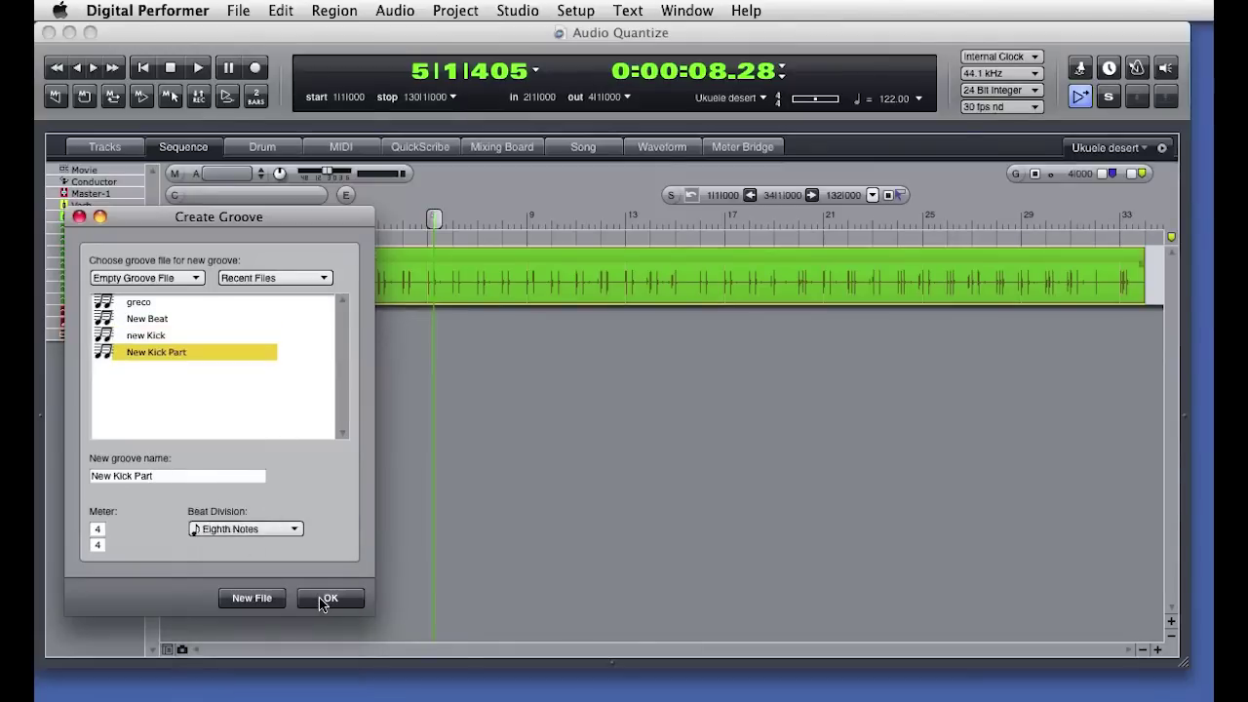
click(78, 217)
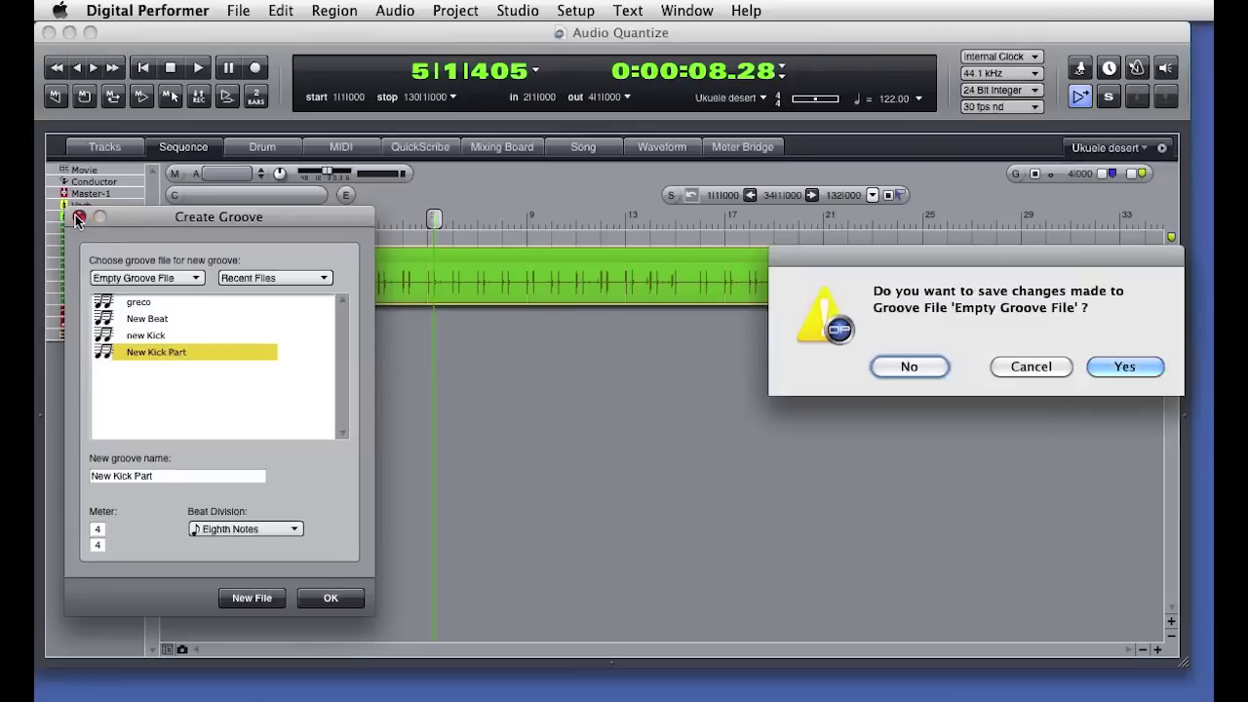
click(1123, 368)
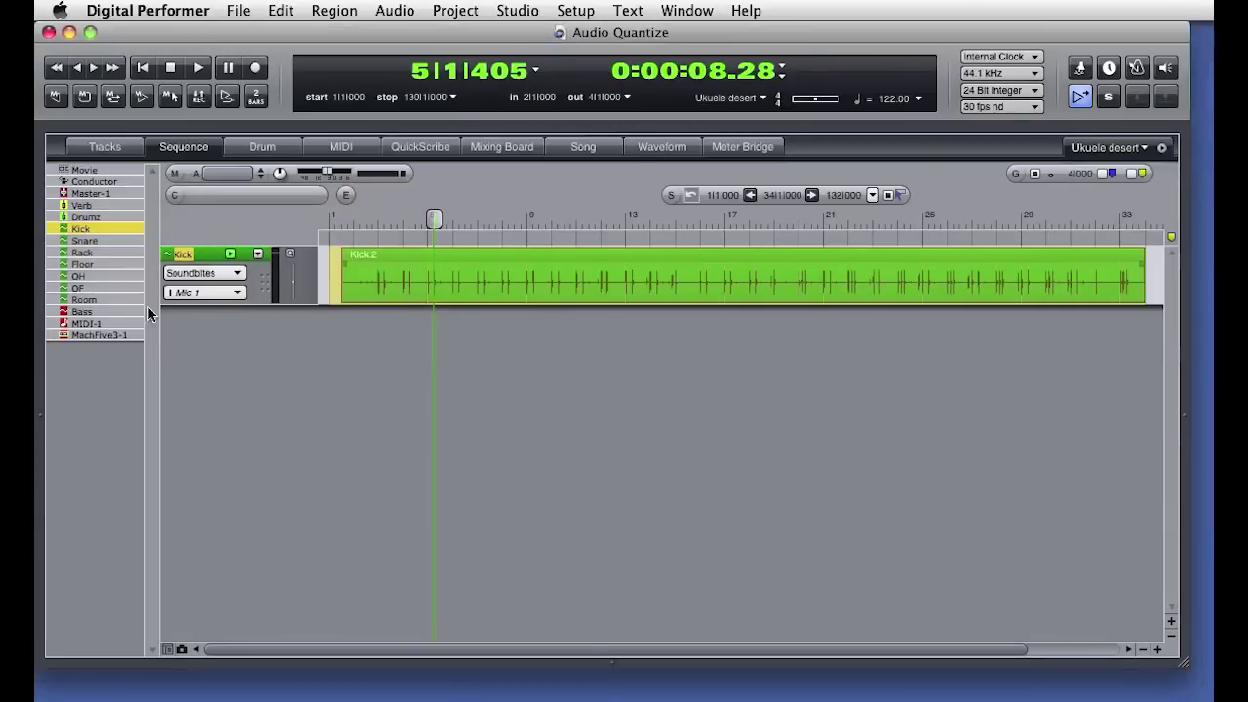
Show only the Bass track and open its soundbite in an enlarged waveform editor.
click(109, 311)
click(104, 228)
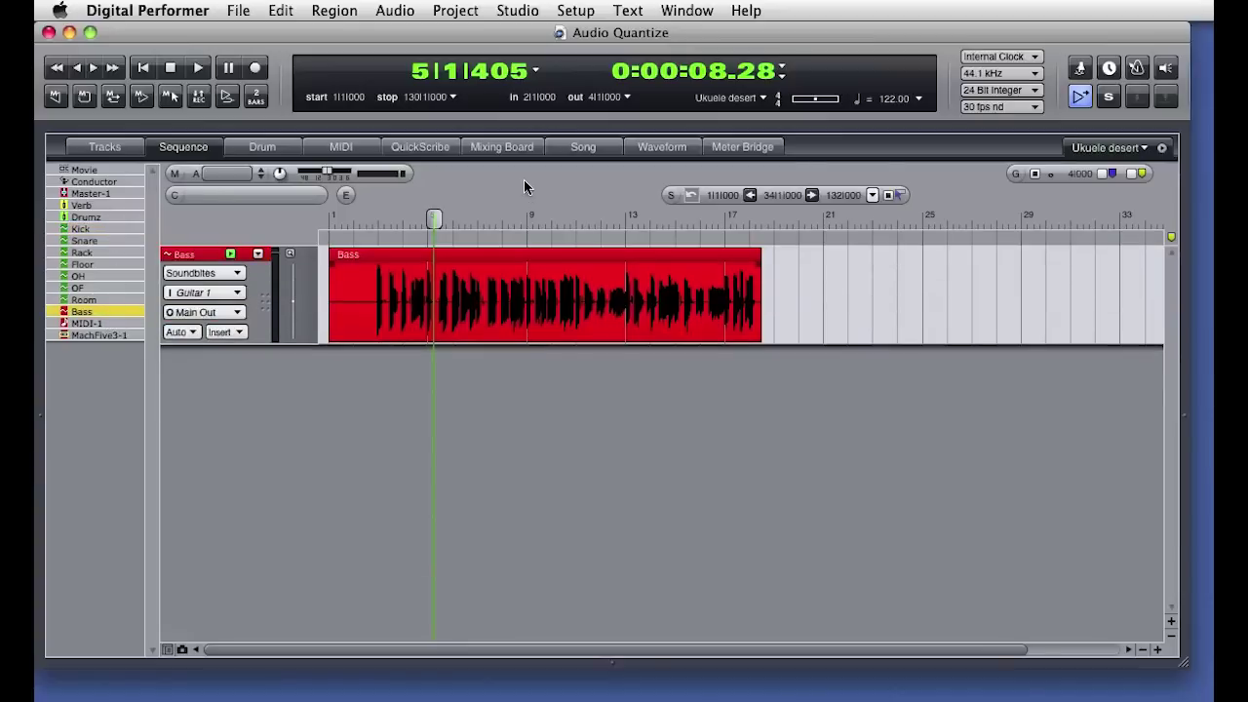
drag(546, 224, 330, 223)
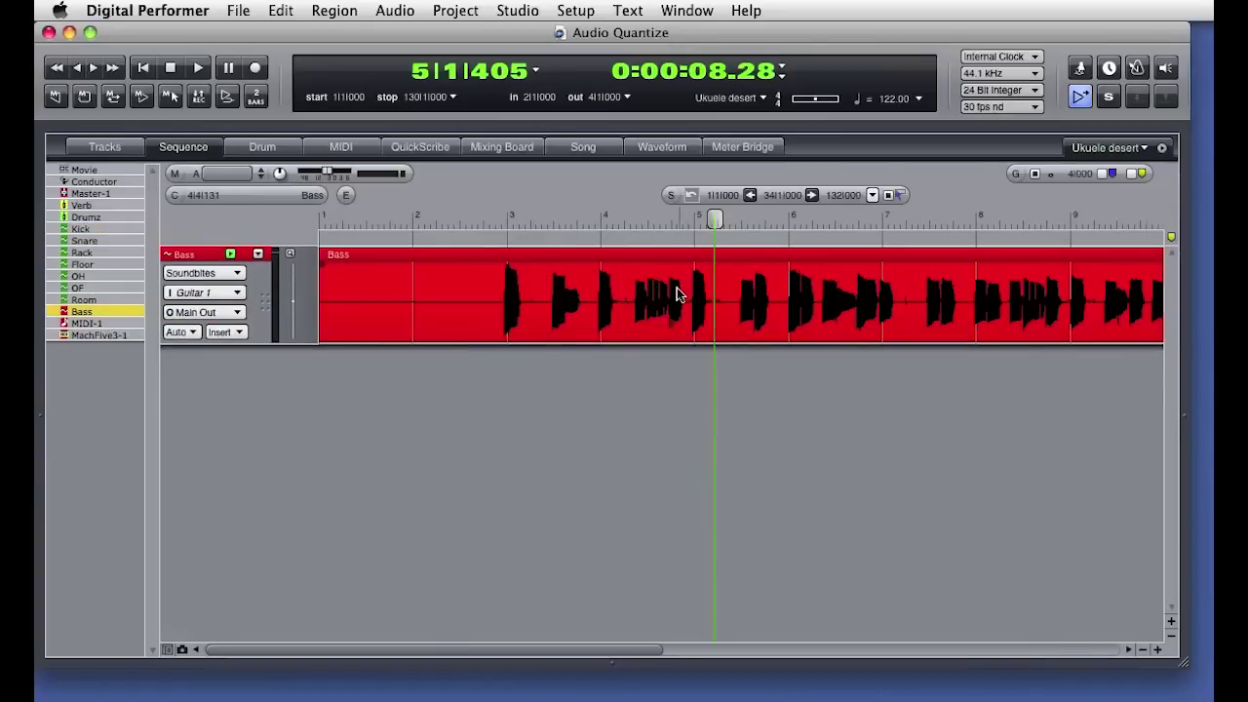
double_click(680, 296)
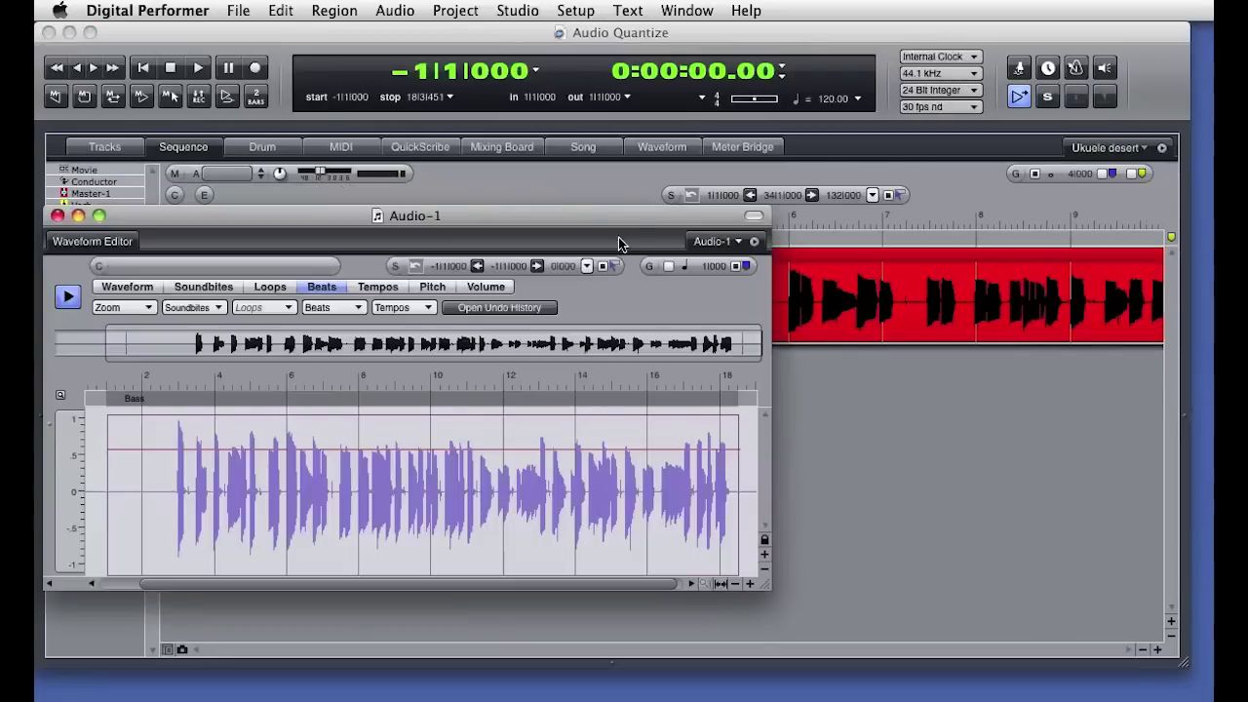
drag(607, 215, 631, 140)
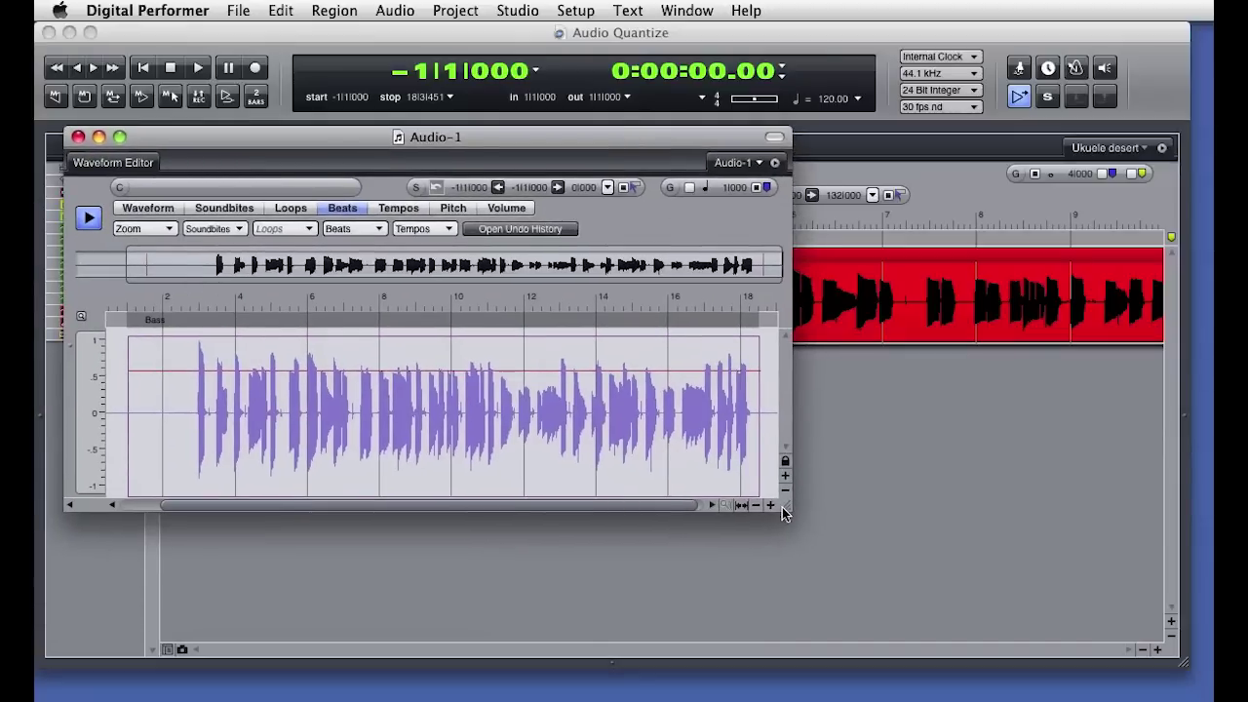
drag(786, 511, 1156, 664)
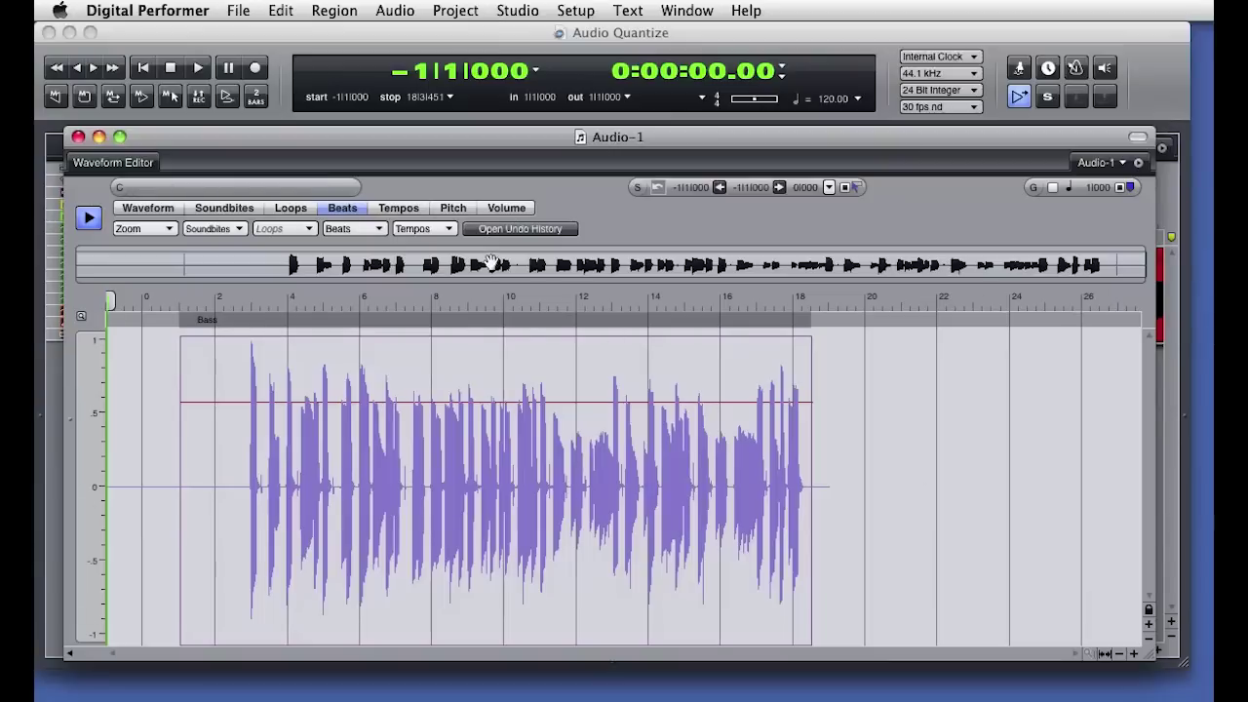
Find beats across the whole Bass waveform and lower the beat detection threshold.
key(super+a)
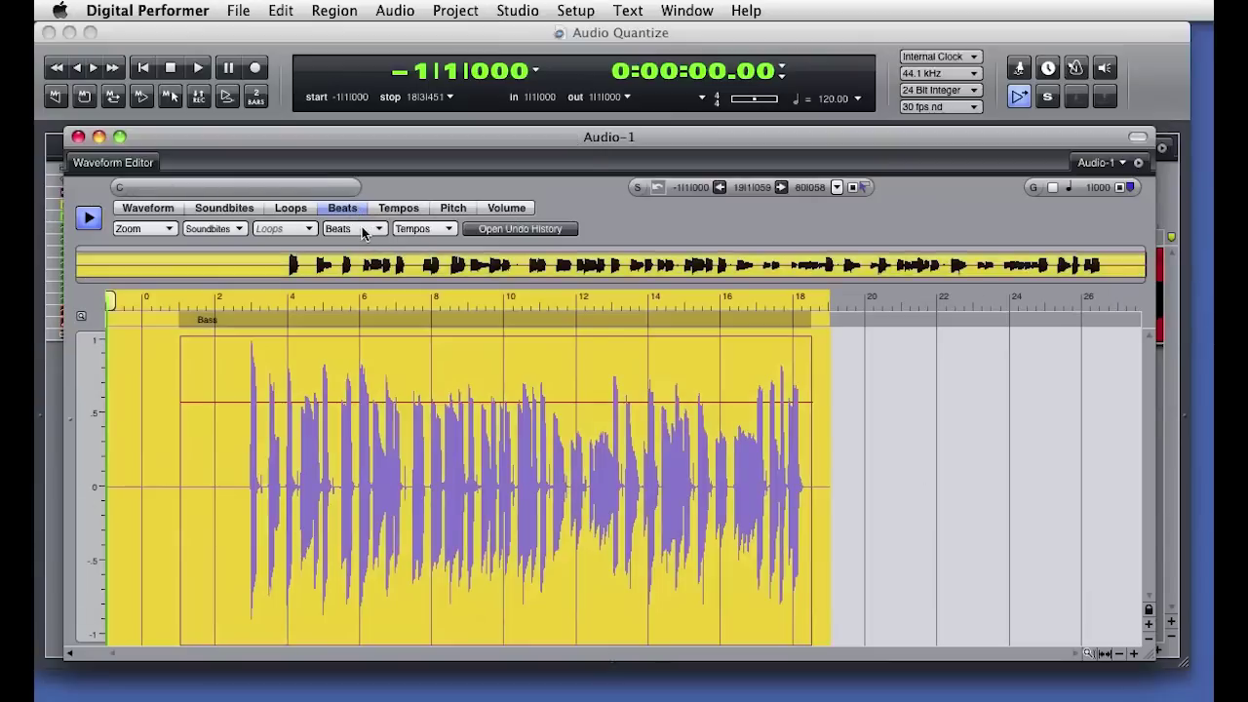
click(367, 230)
click(438, 231)
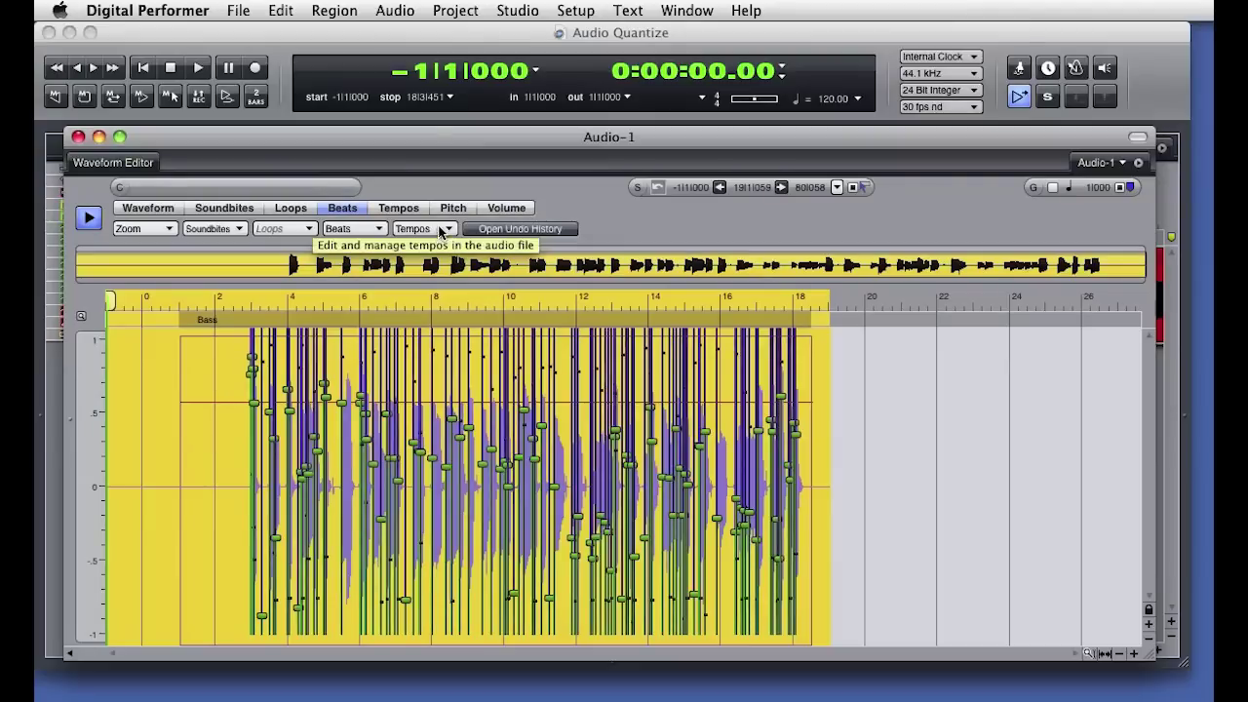
click(402, 10)
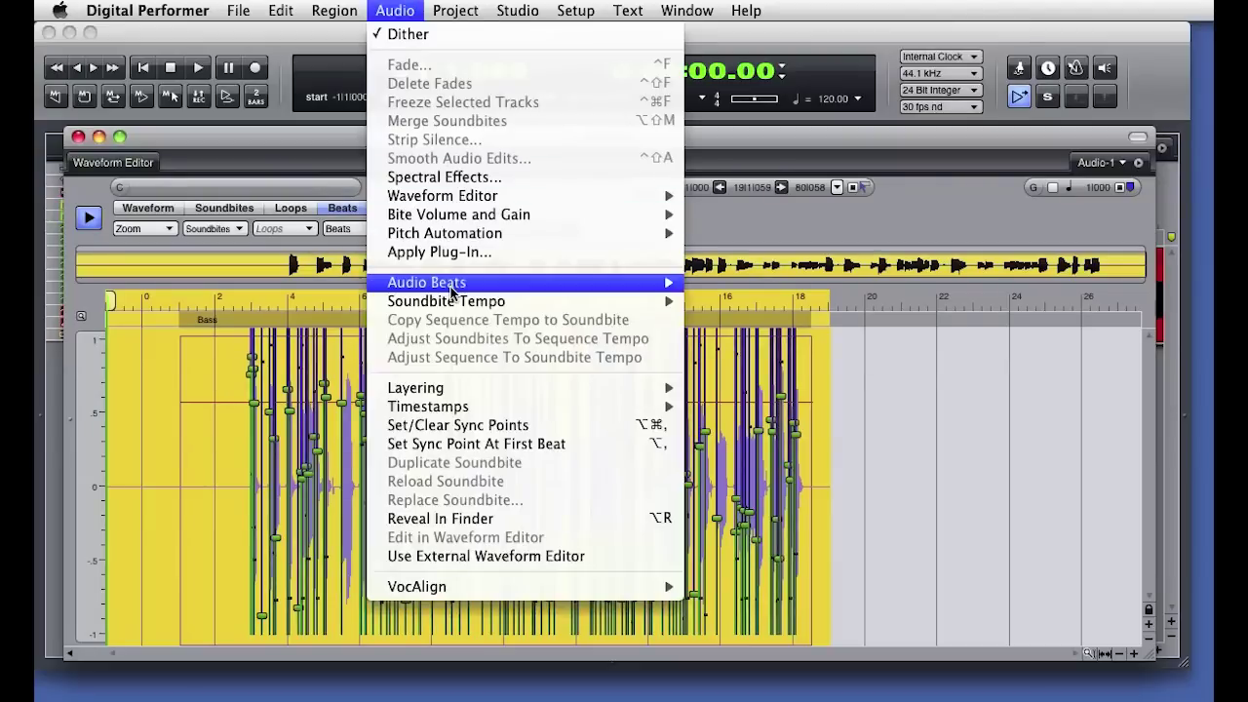
mouse_move(452, 286)
click(798, 320)
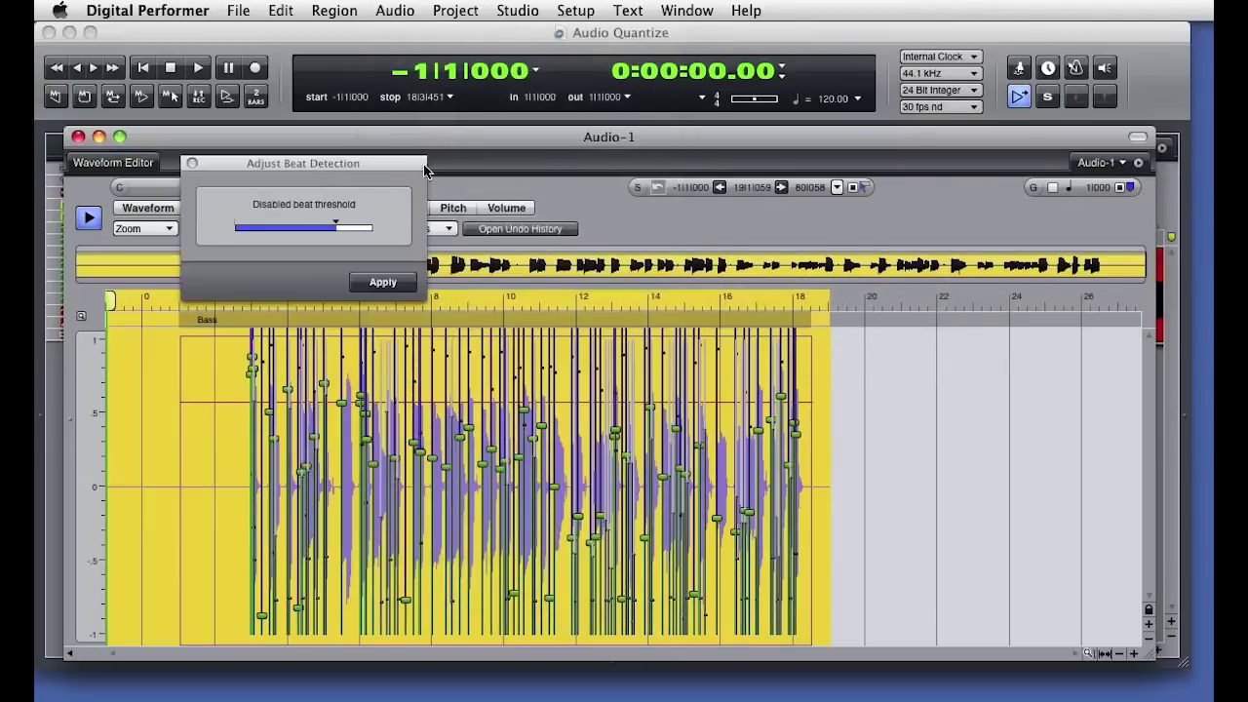
drag(339, 228, 287, 228)
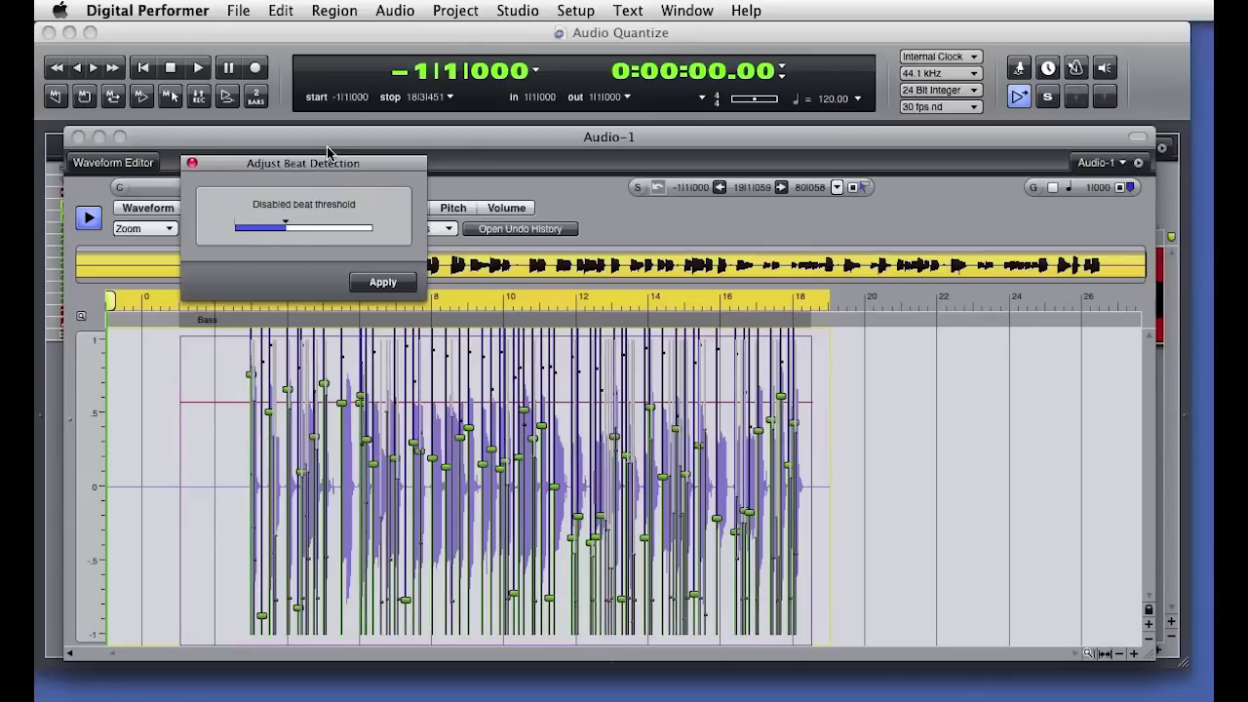
drag(329, 156, 418, 81)
drag(220, 265, 429, 265)
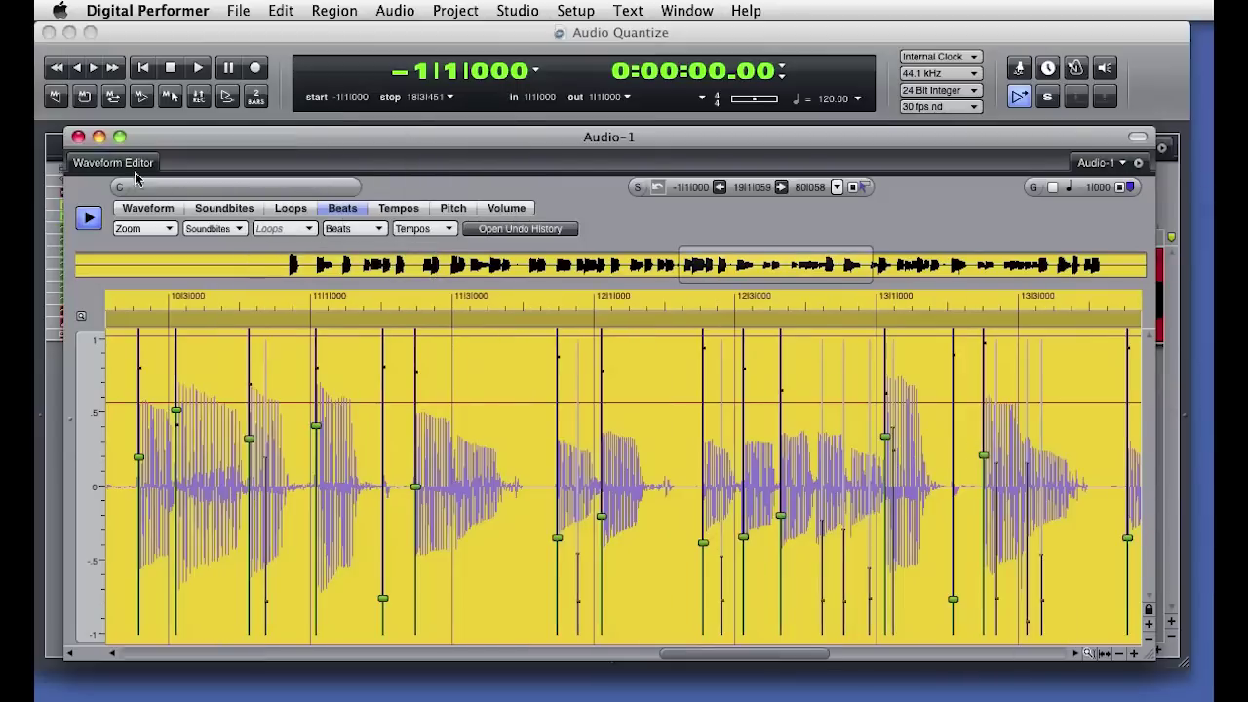
click(77, 138)
Groove-quantize Bass and MIDI-1 to the New Kick Part groove on eighth notes.
click(102, 324)
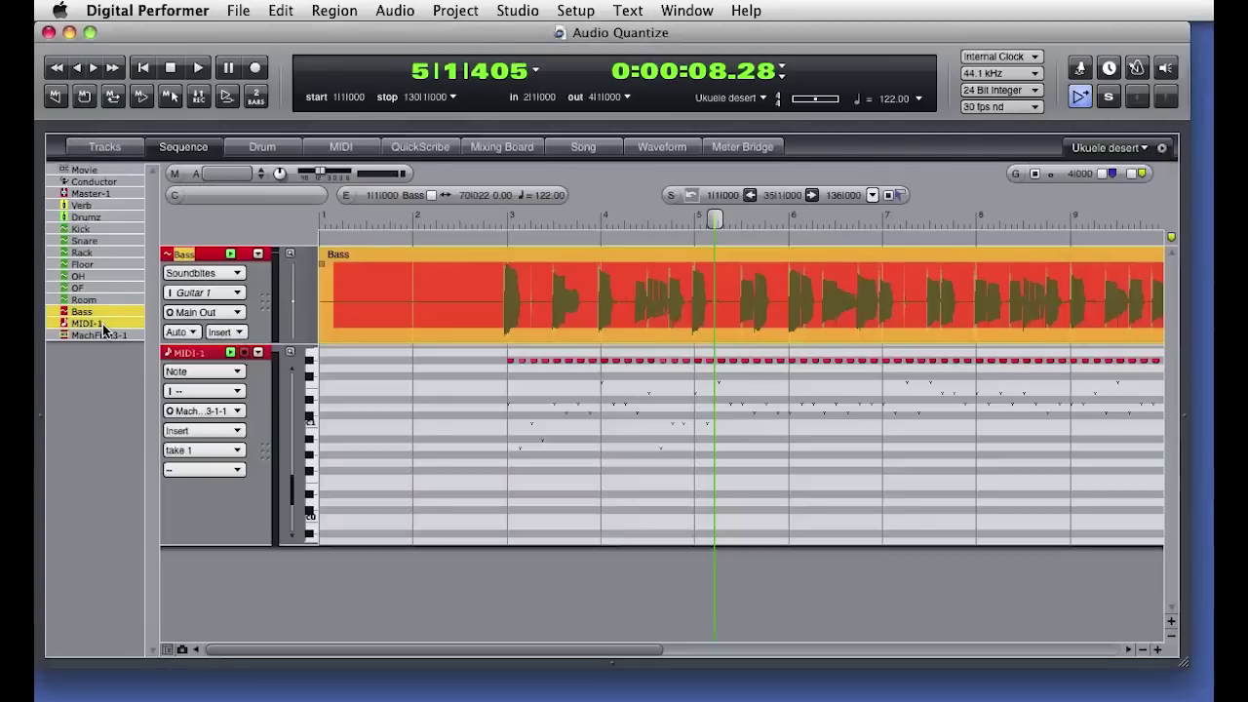
shift+click(103, 324)
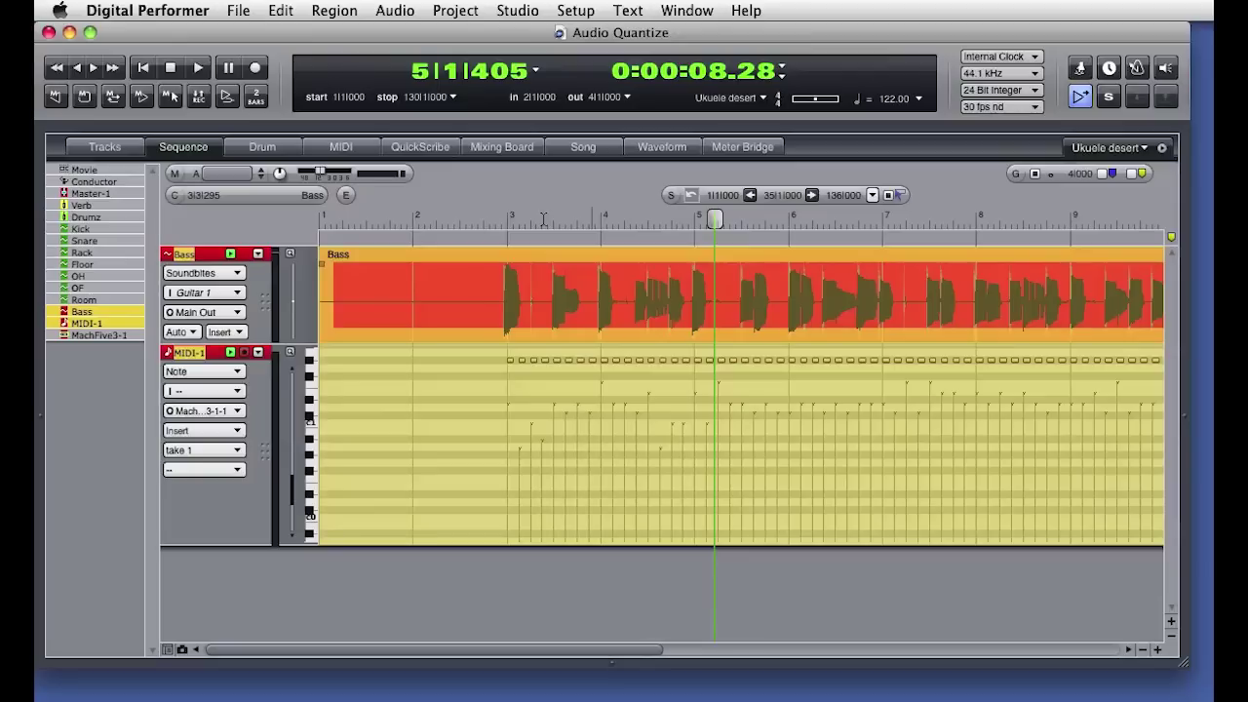
click(339, 10)
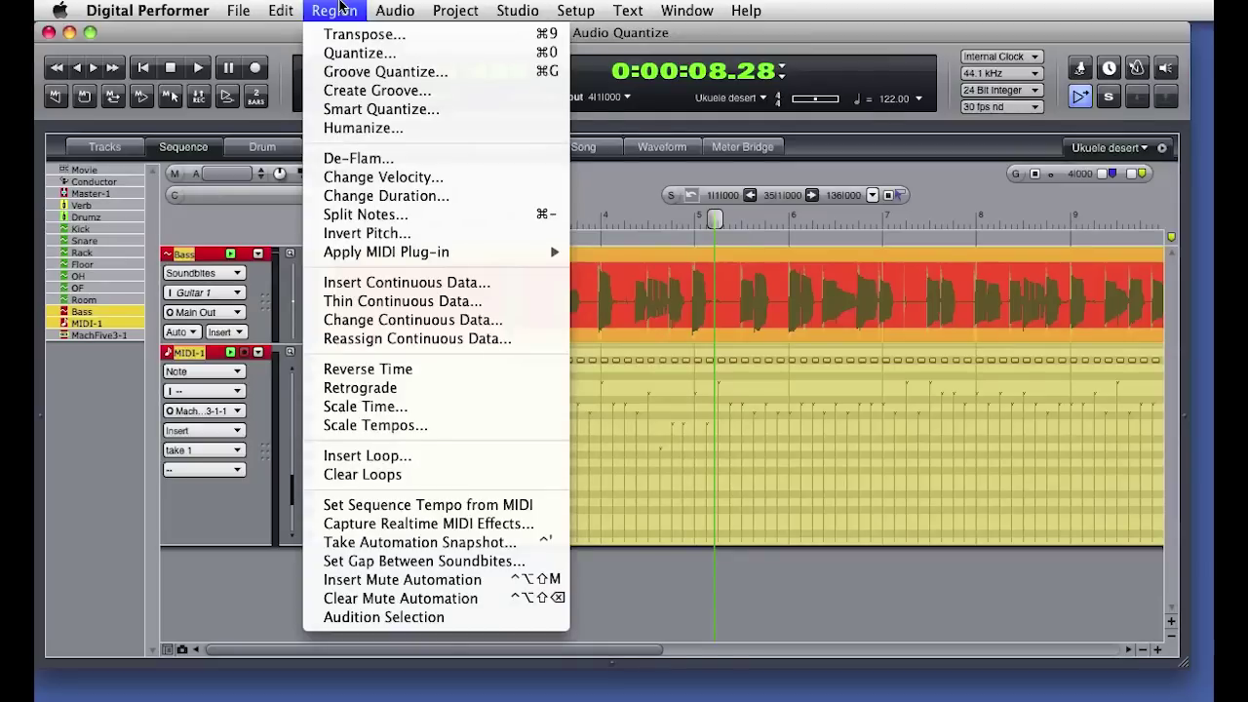
click(365, 72)
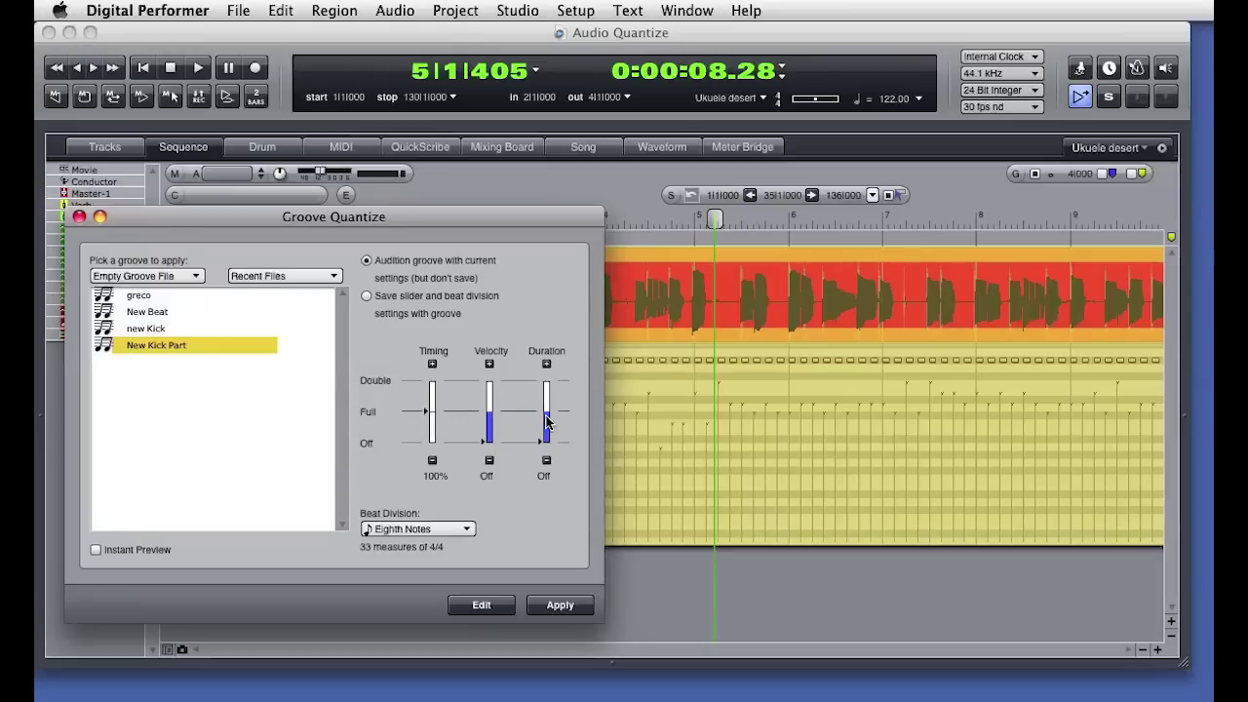
click(428, 535)
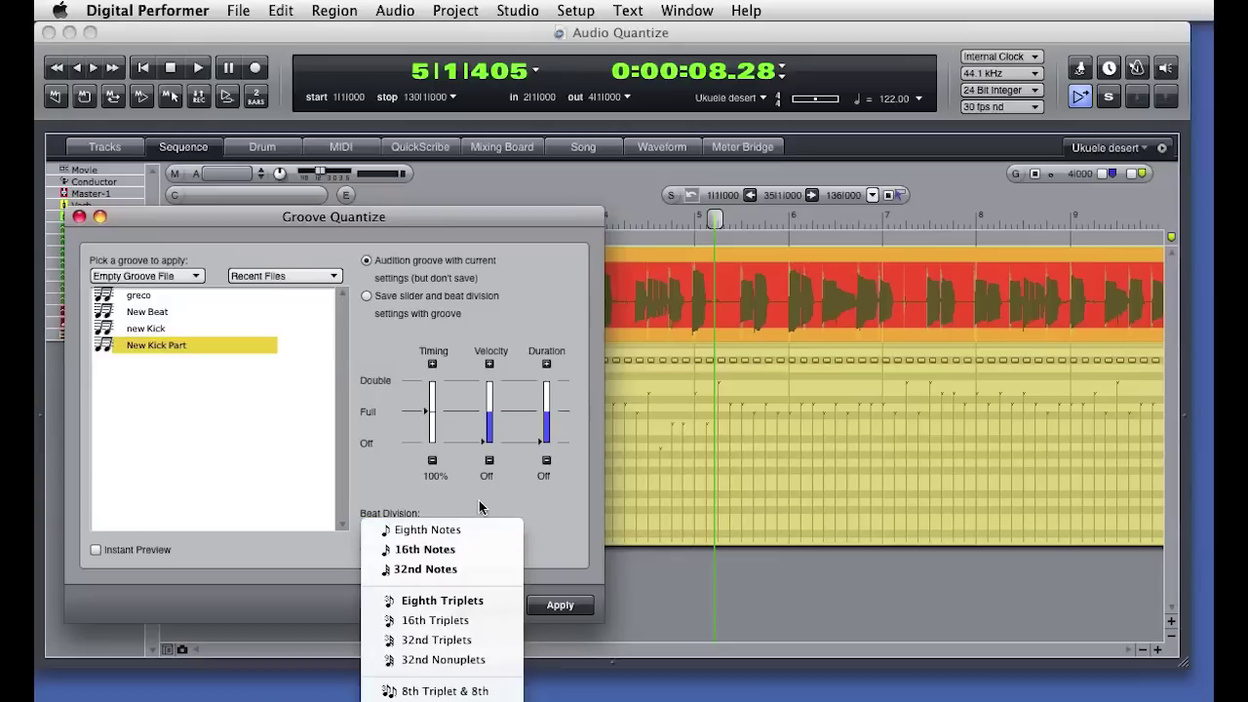
click(588, 532)
click(561, 606)
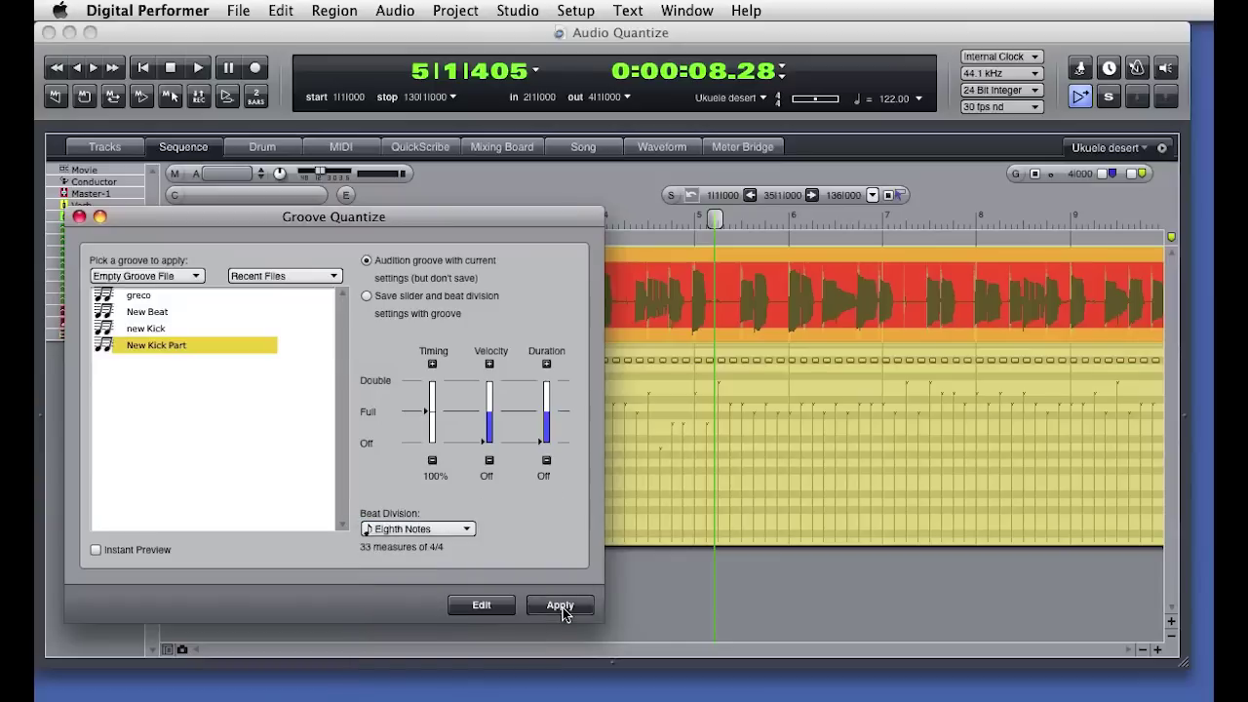
click(79, 218)
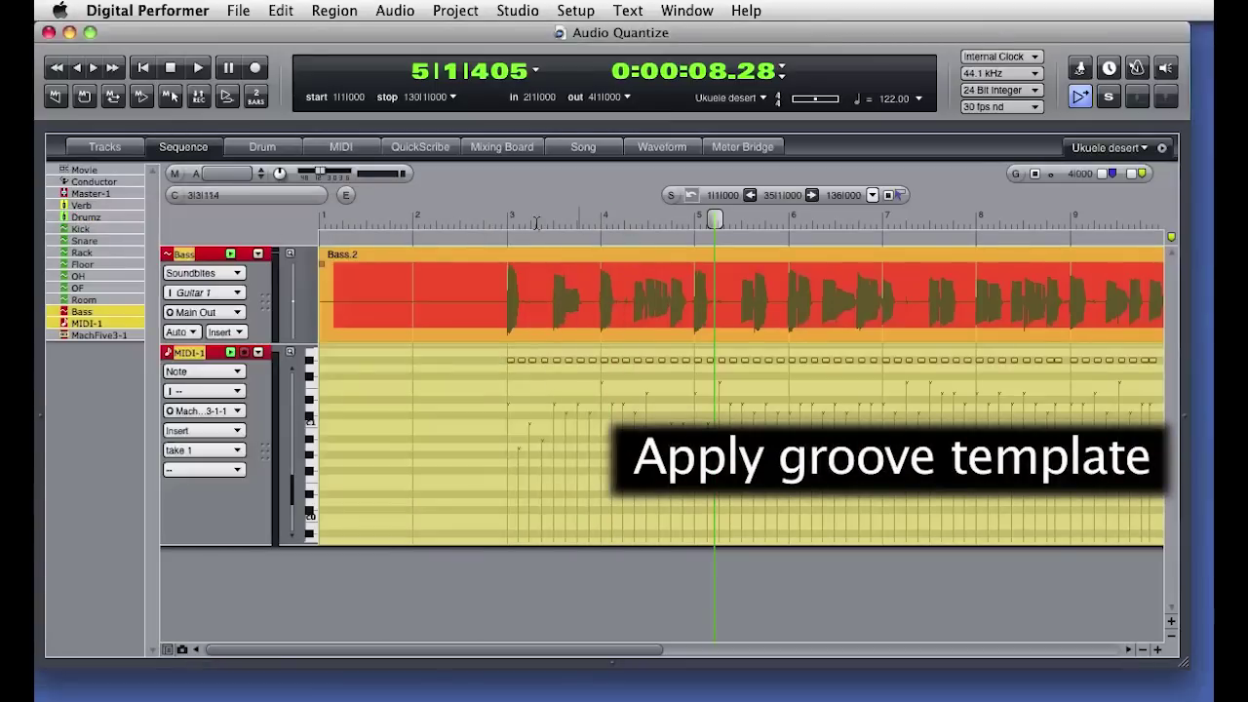
Rewind, zoom the timeline out, and play back the quantized Kick, Bass and MIDI-1 tracks.
drag(492, 219, 662, 219)
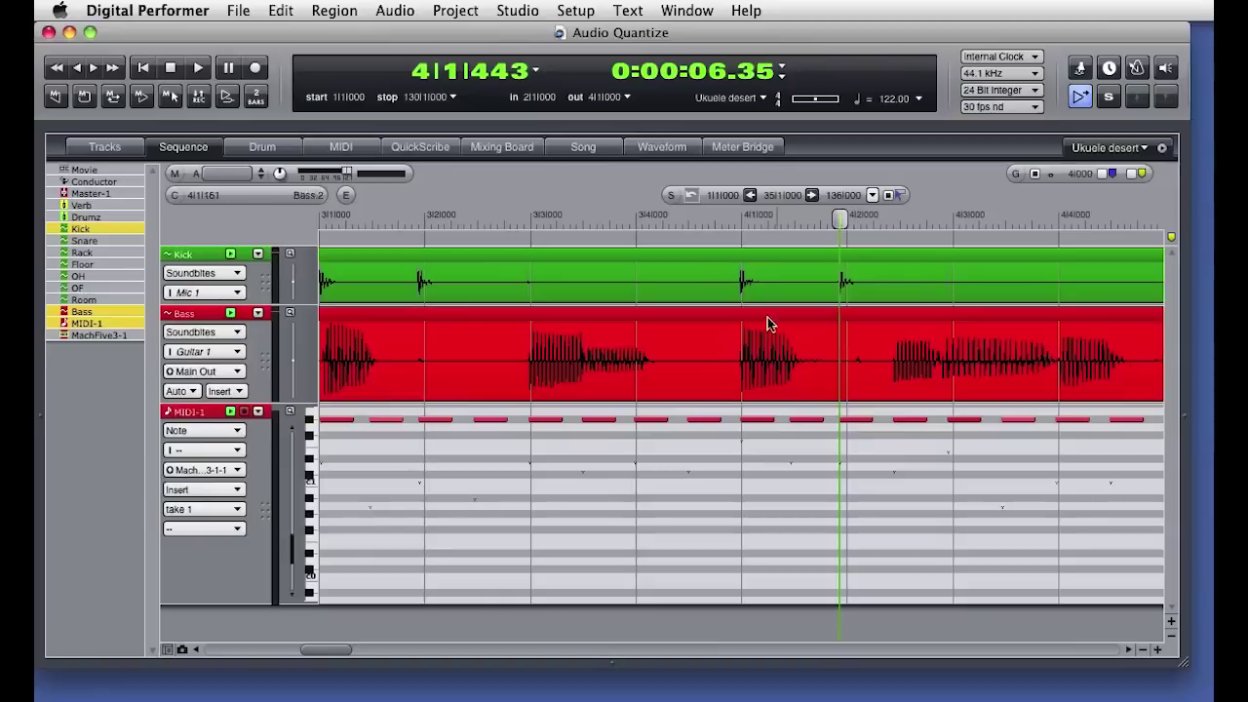
click(143, 67)
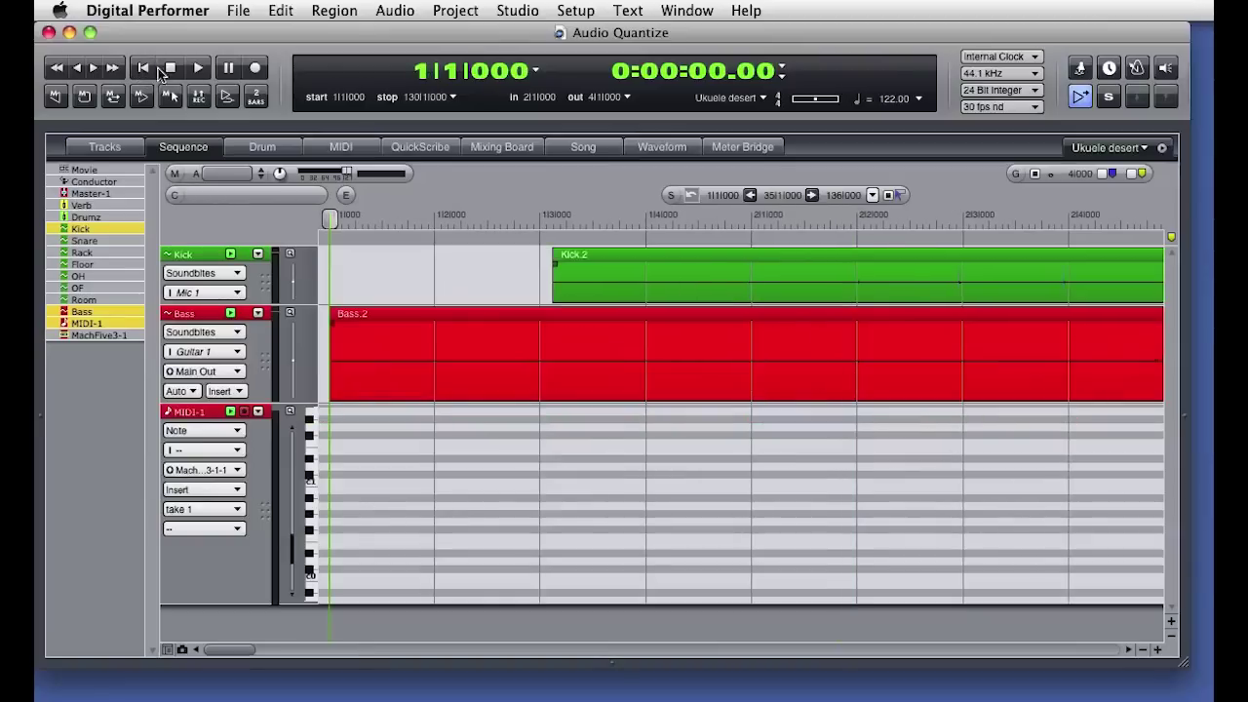
click(1142, 651)
click(1142, 651)
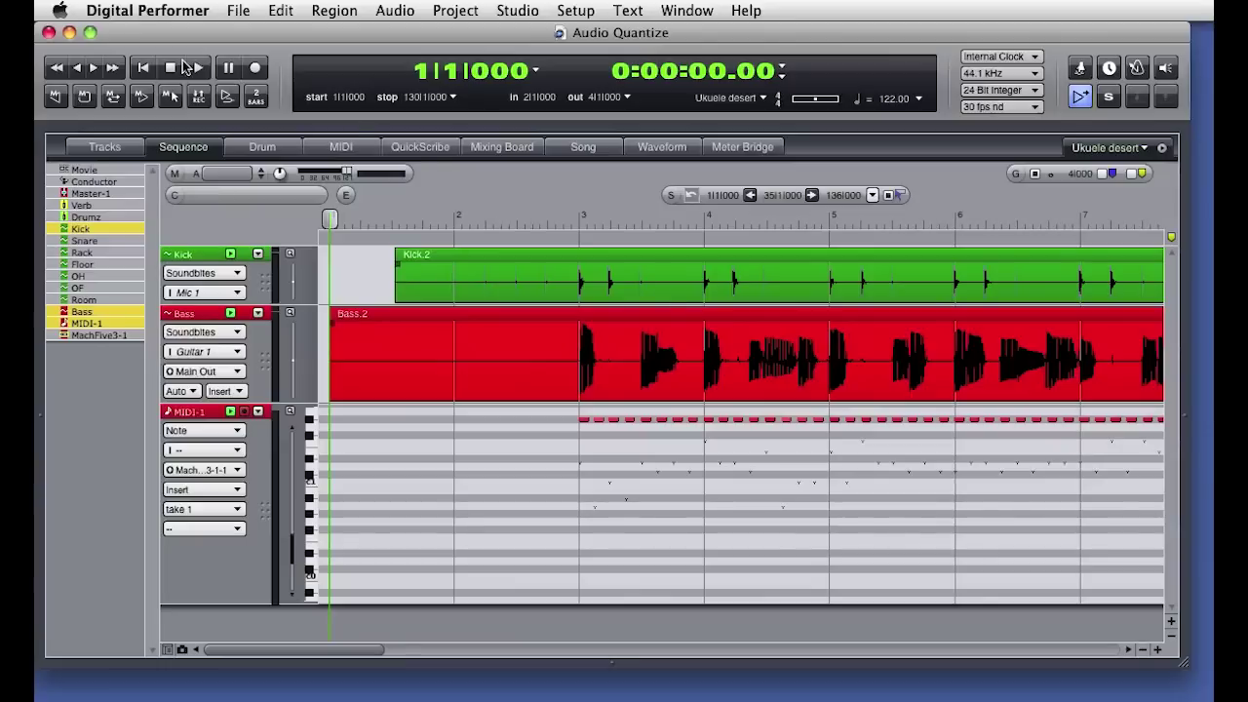
click(194, 67)
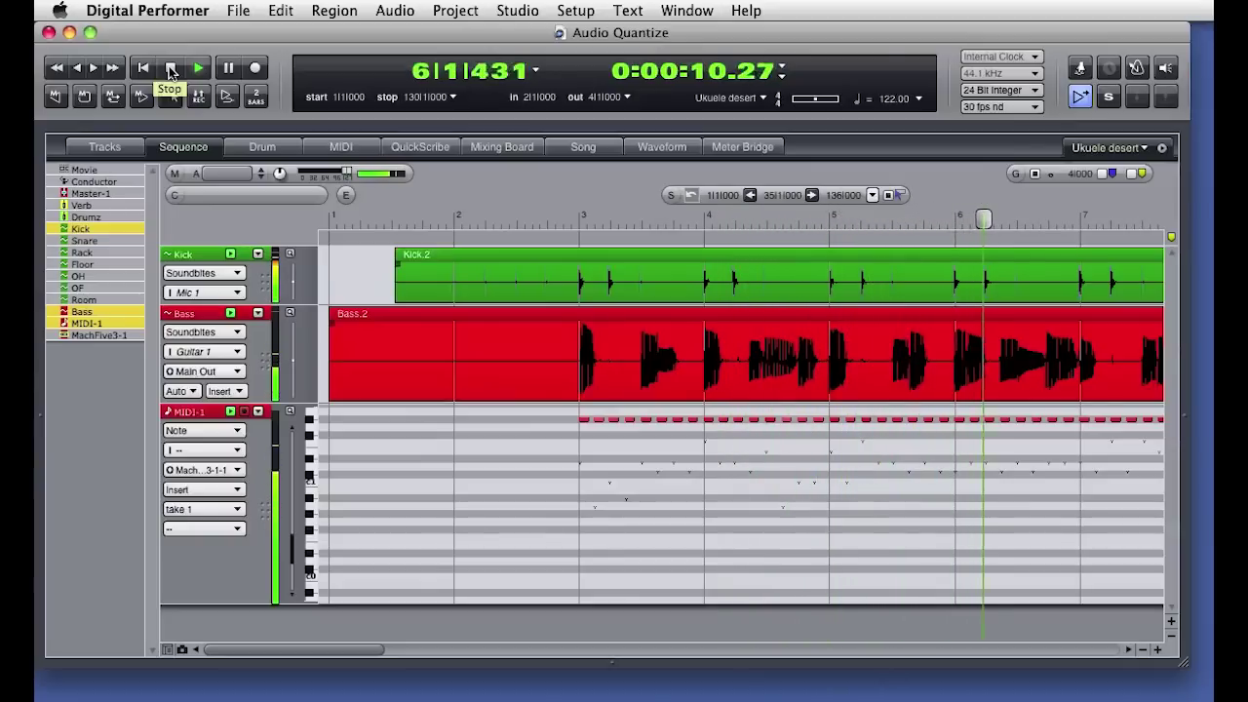
click(184, 313)
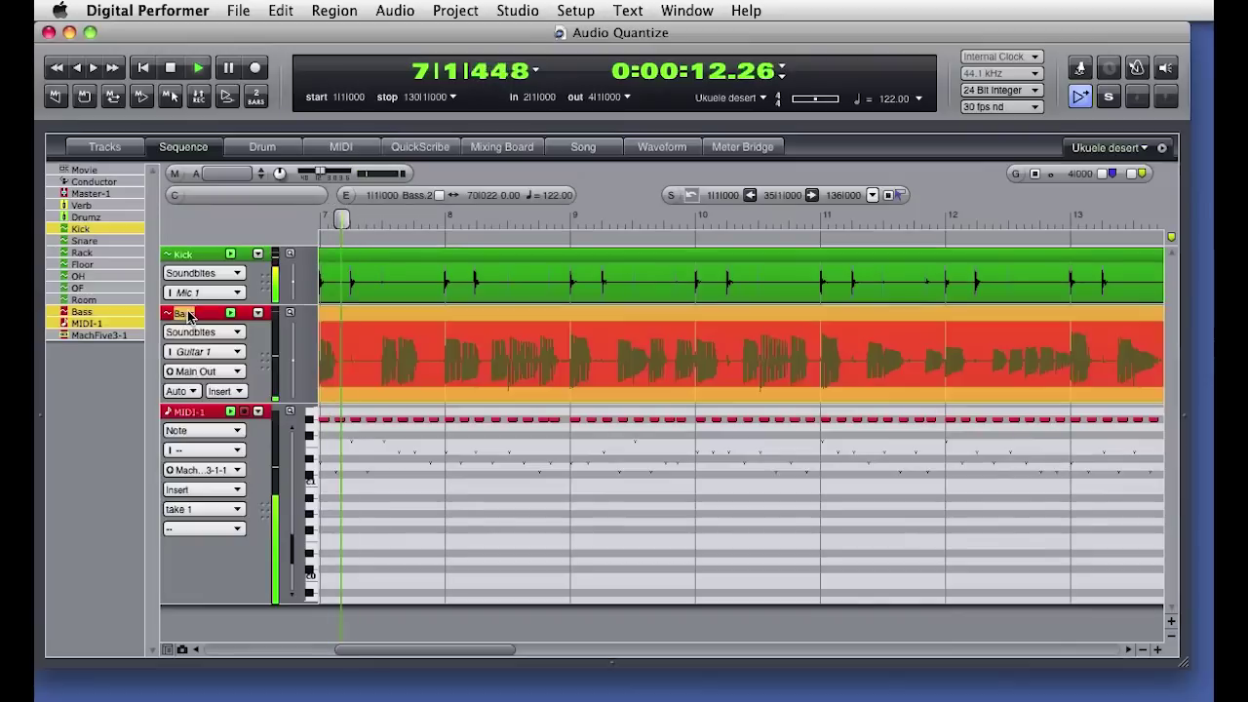